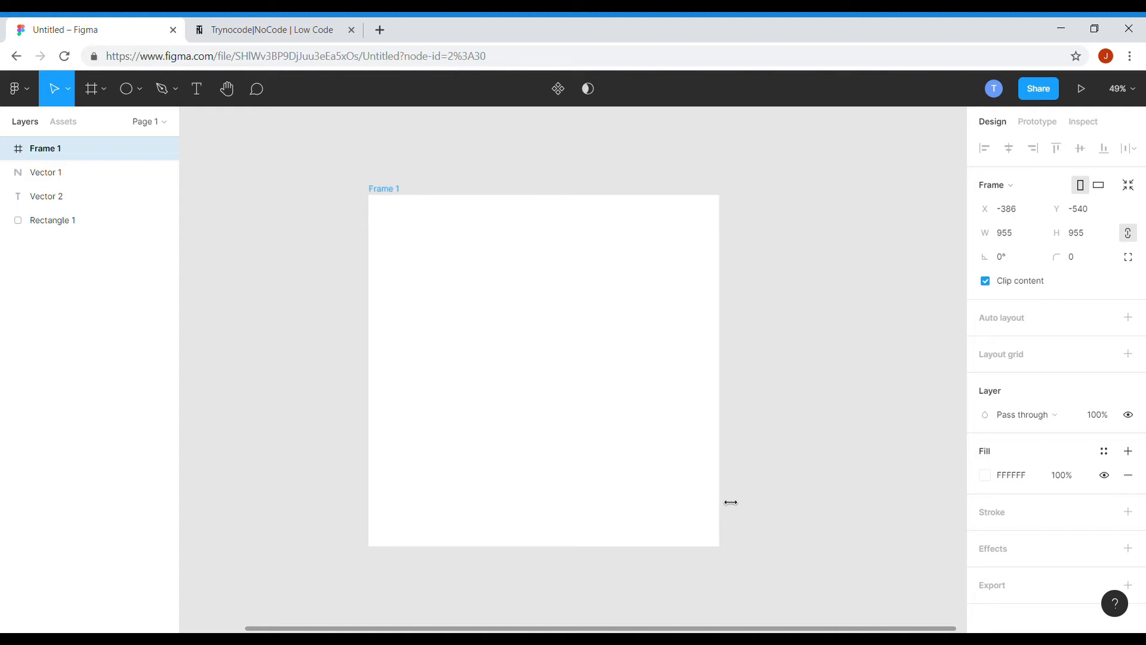
# Set the frame's fill colour to near-black 0E0E0E.
pyautogui.click(783, 460)
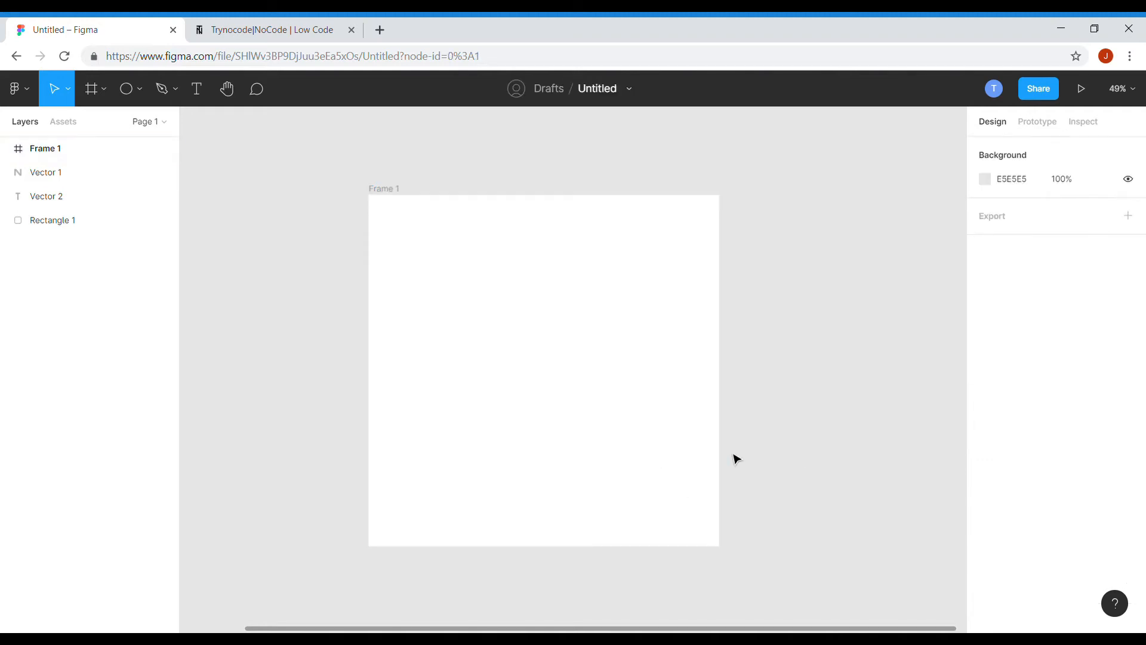
pyautogui.click(634, 459)
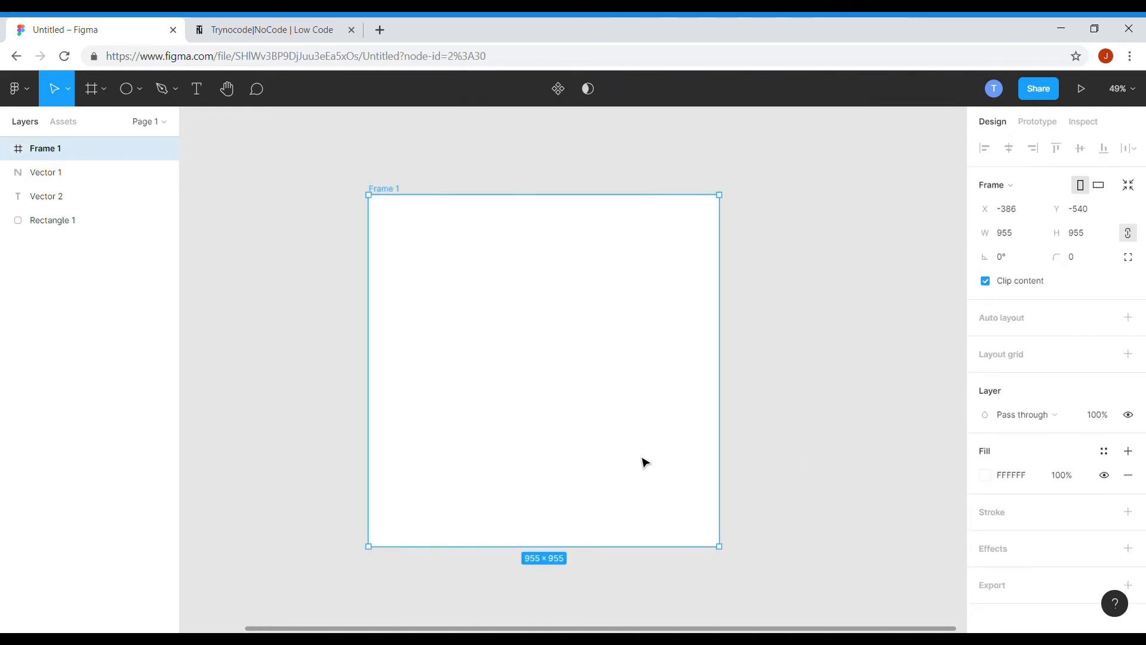
pyautogui.click(990, 480)
pyautogui.moveTo(803, 329); pyautogui.dragTo(794, 440)
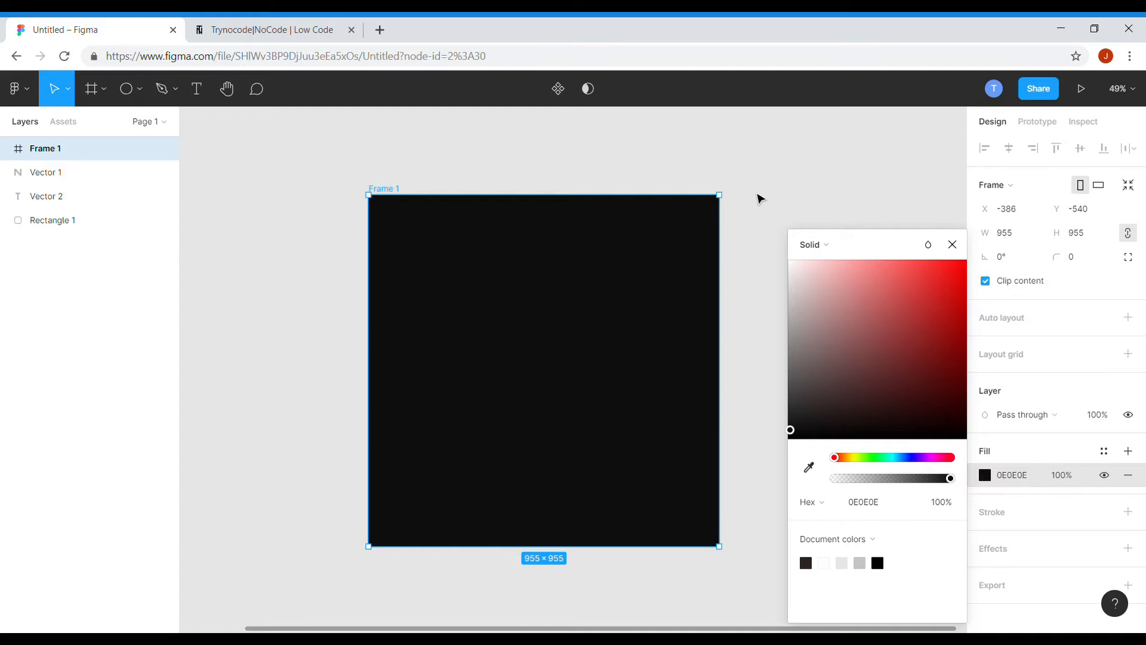
pyautogui.click(761, 199)
# Draw a circle about 626 px across in the middle of the frame with the Ellipse tool.
pyautogui.click(141, 89)
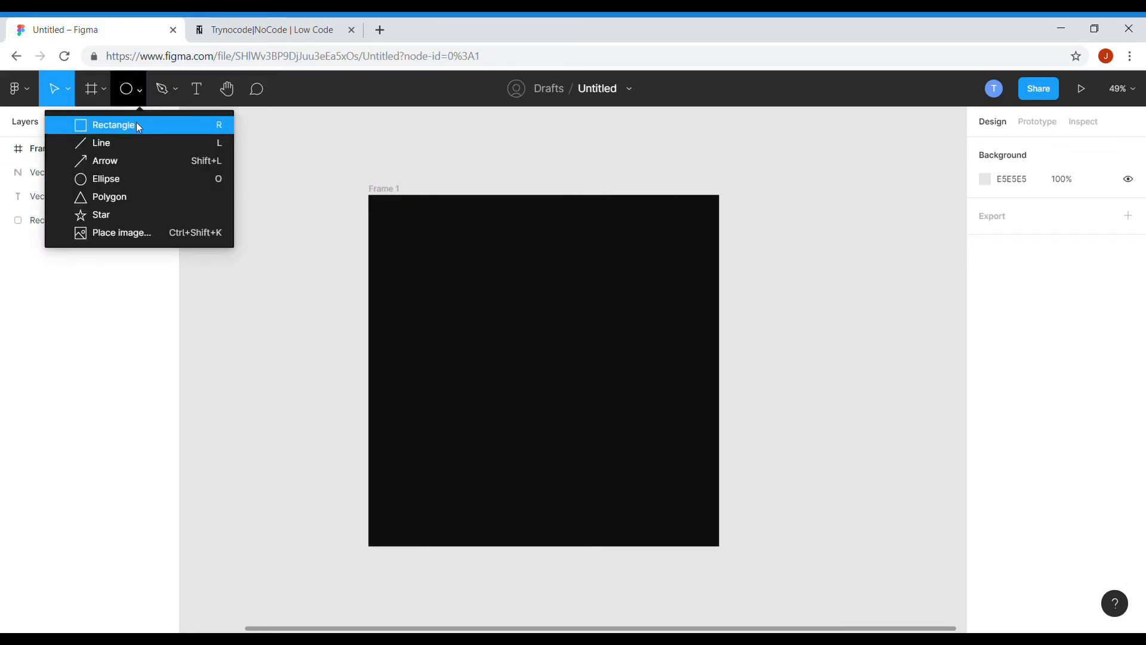
pyautogui.click(120, 176)
pyautogui.moveTo(443, 260); pyautogui.dragTo(653, 494)
pyautogui.moveTo(593, 435)
pyautogui.mouseDown()
pyautogui.moveTo(583, 443)
pyautogui.moveTo(576, 429)
pyautogui.mouseUp()
# Set the circle's width and height to 625.
pyautogui.click(1018, 209)
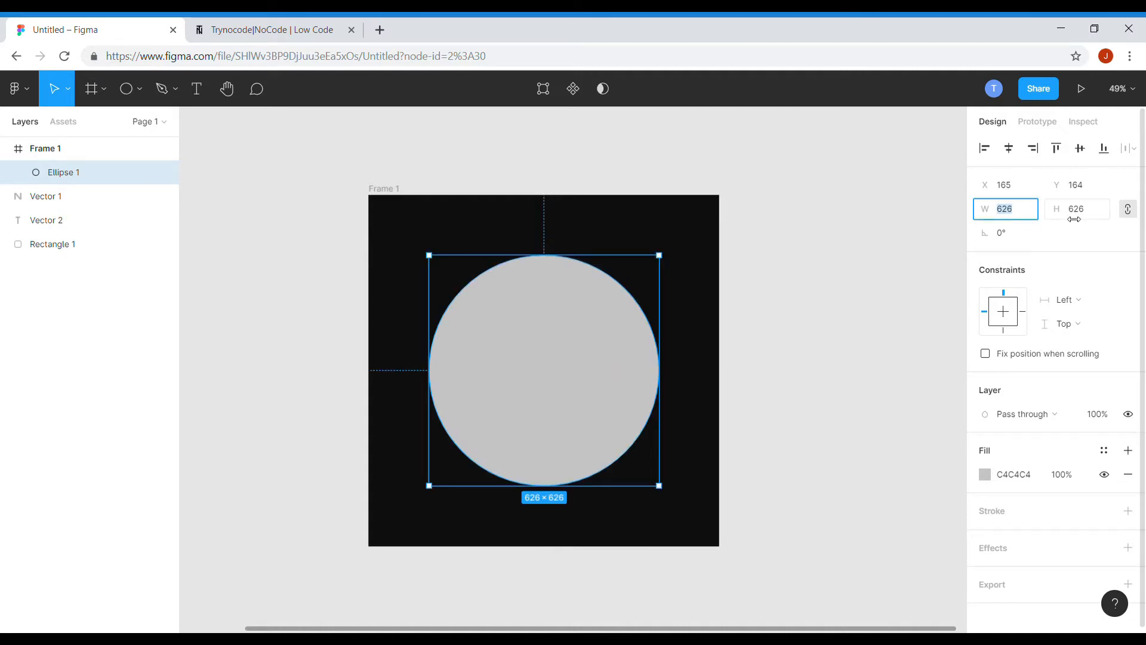
pyautogui.write('625')
pyautogui.click(1096, 212)
pyautogui.write('625')
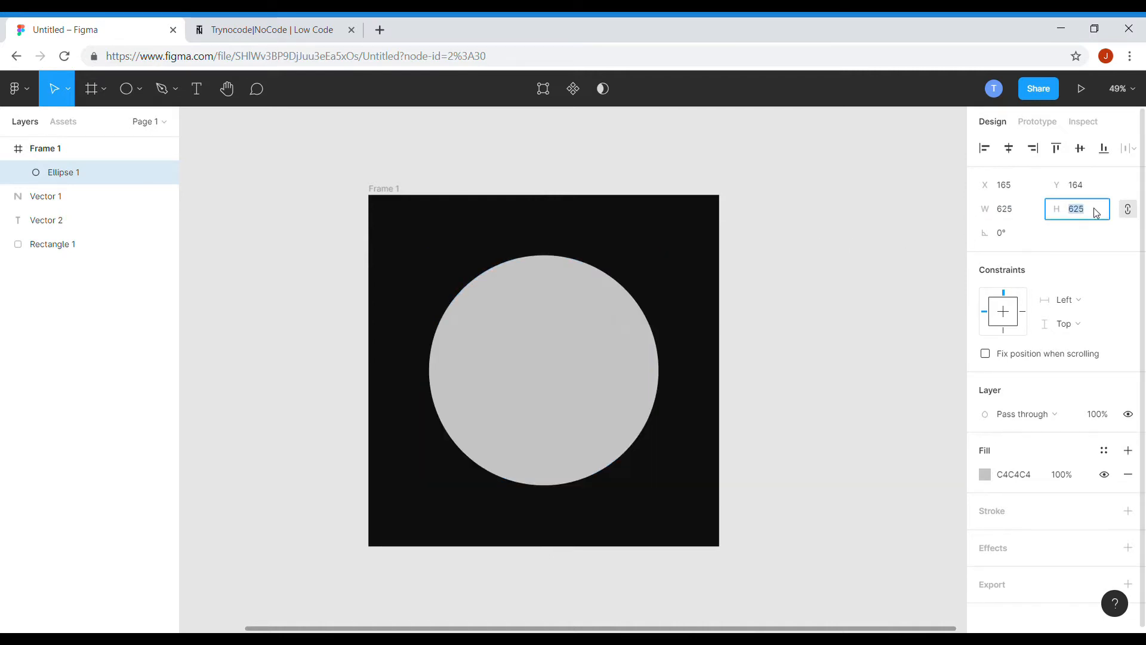
pyautogui.click(833, 236)
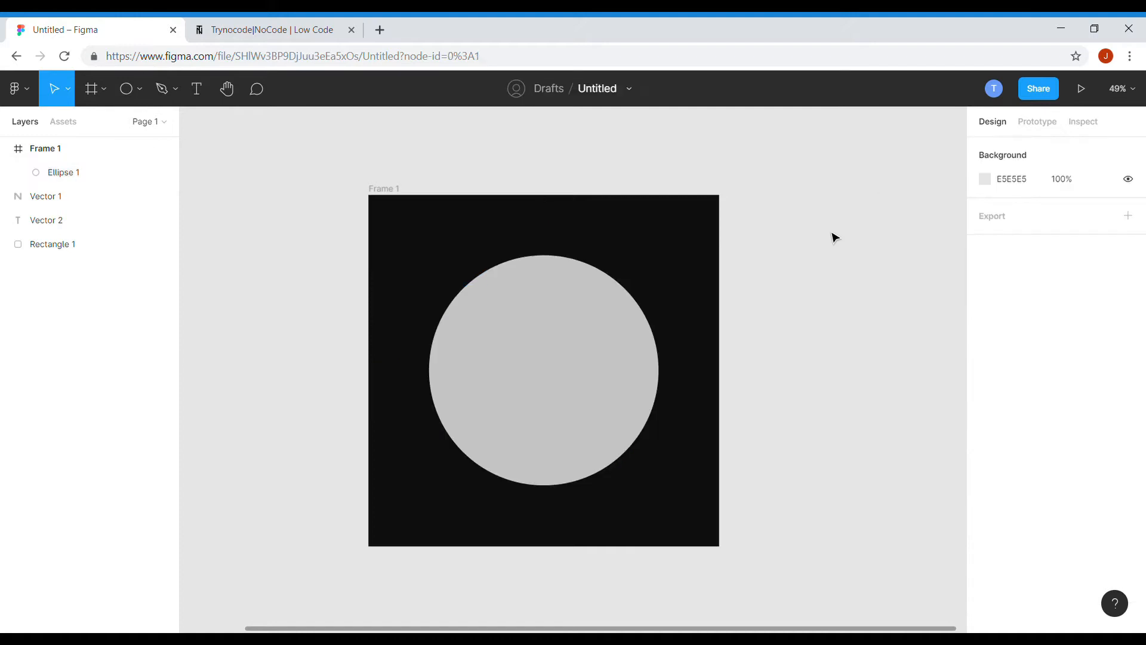
# Fill the circle with the frame's dark colour using the eyedropper.
pyautogui.click(637, 369)
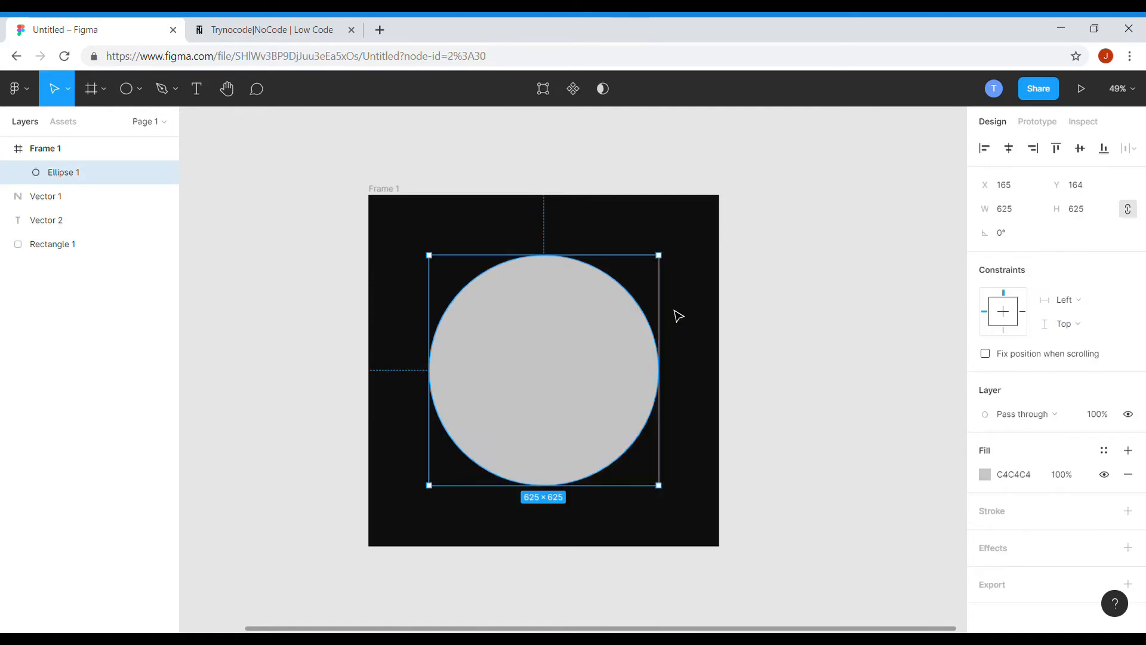
pyautogui.press('i')
pyautogui.click(700, 300)
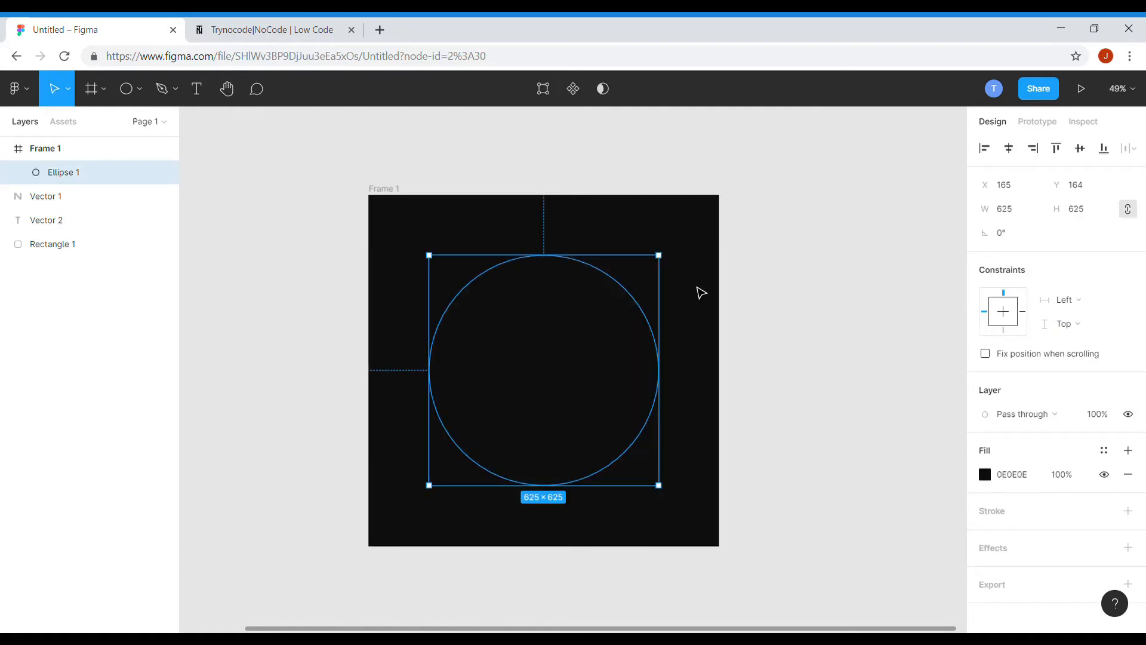
# Add two drop shadow effects to the circle.
pyautogui.scroll(-1, 1050, 508)
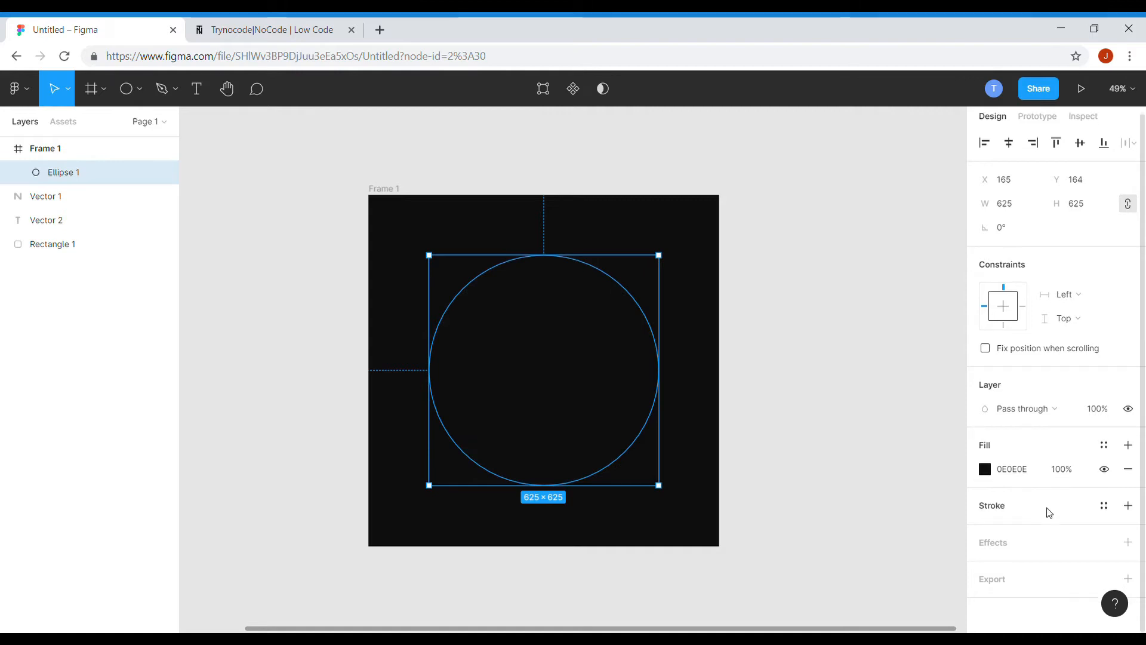
pyautogui.click(1131, 544)
pyautogui.click(1128, 543)
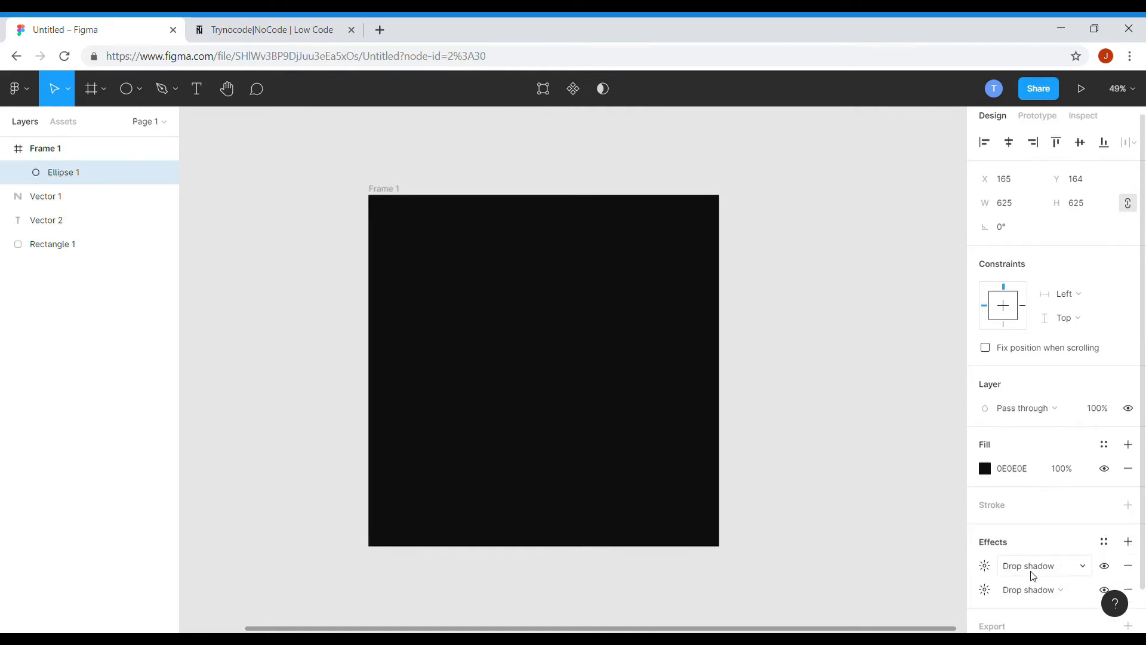
# Open the second drop shadow's settings and change its colour to light grey EFEFEF.
pyautogui.scroll(-2, 1015, 570)
pyautogui.click(987, 523)
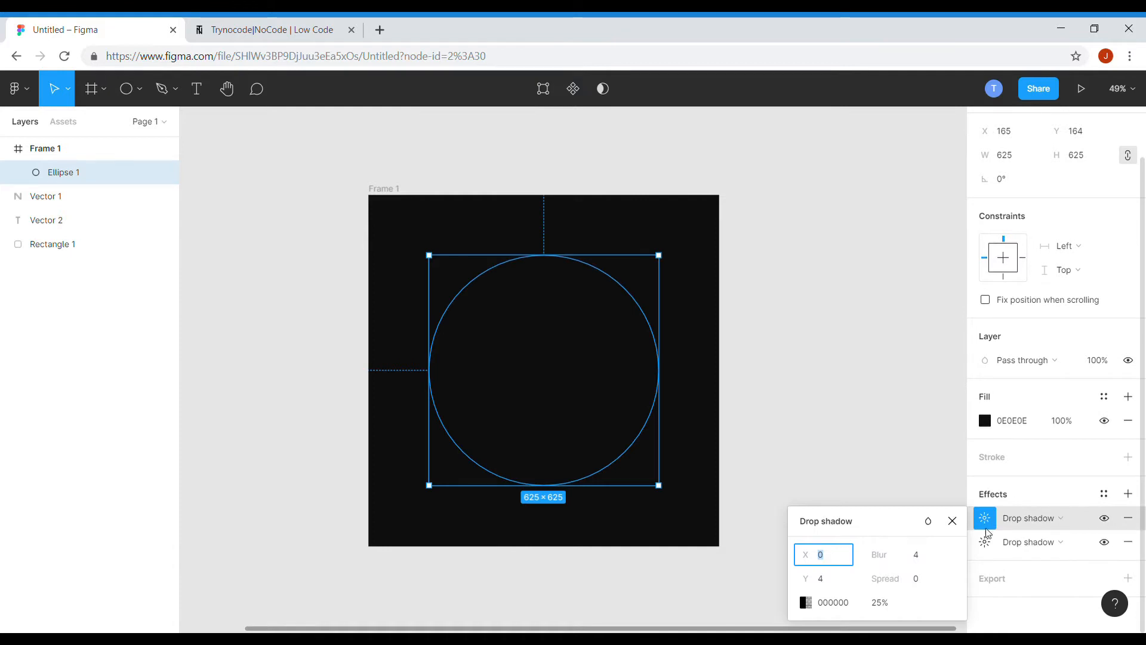
pyautogui.click(989, 541)
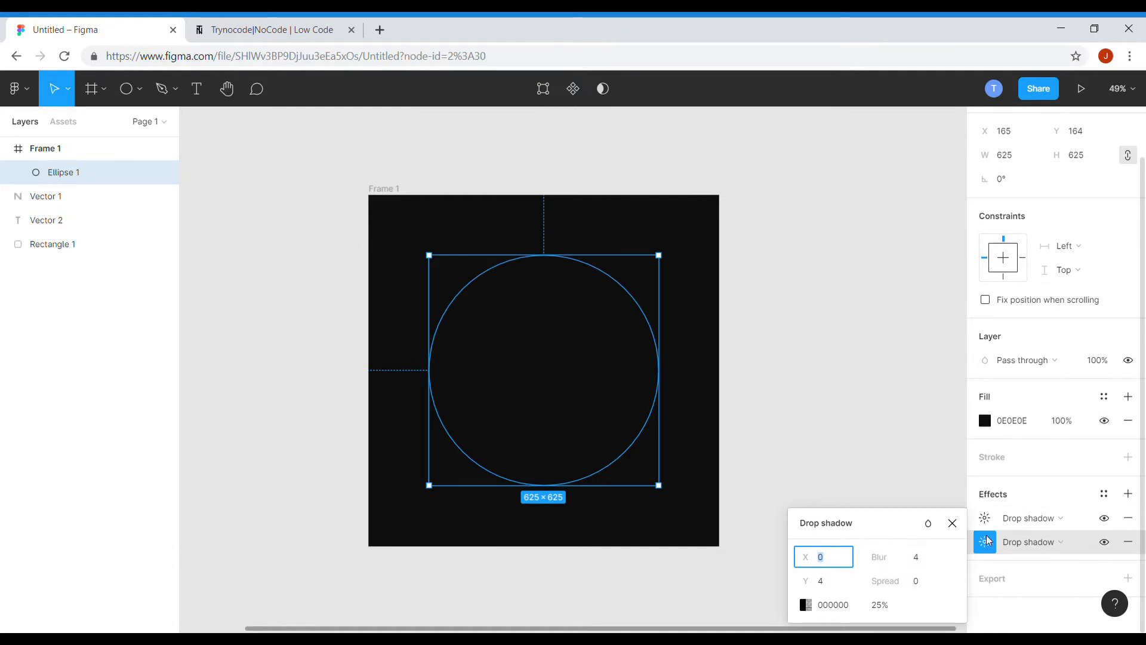
pyautogui.click(806, 605)
pyautogui.moveTo(621, 421); pyautogui.dragTo(609, 272)
# Set the second drop shadow's blur to 12 and spread to 2.
pyautogui.click(929, 564)
pyautogui.write('12')
pyautogui.click(921, 587)
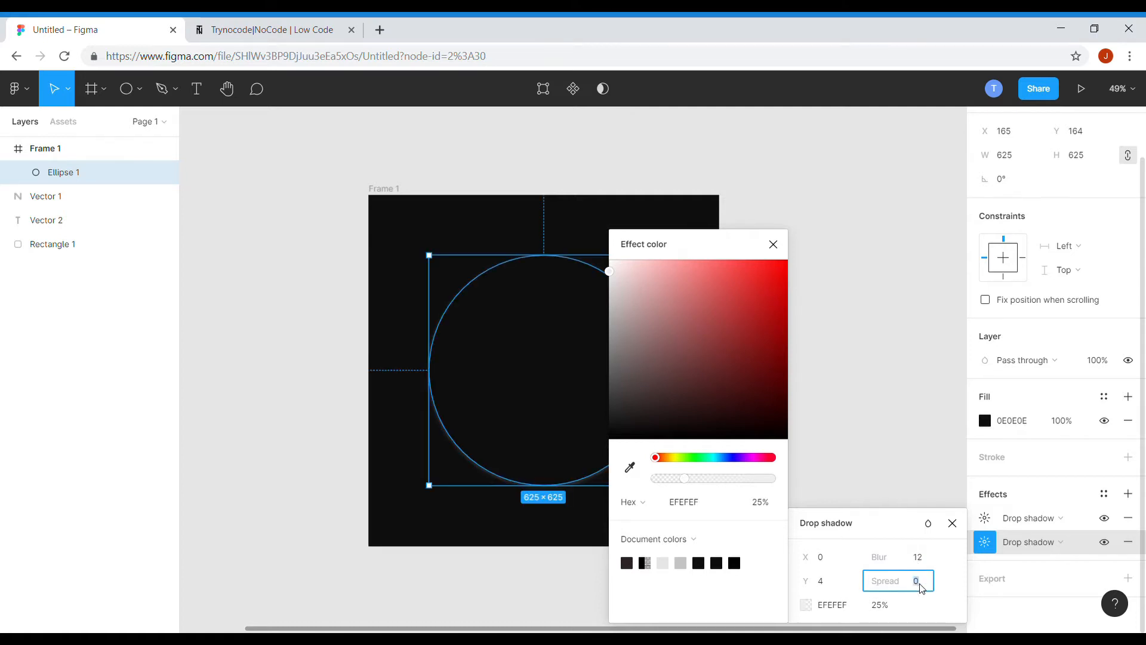
pyautogui.write('2')
pyautogui.click(832, 566)
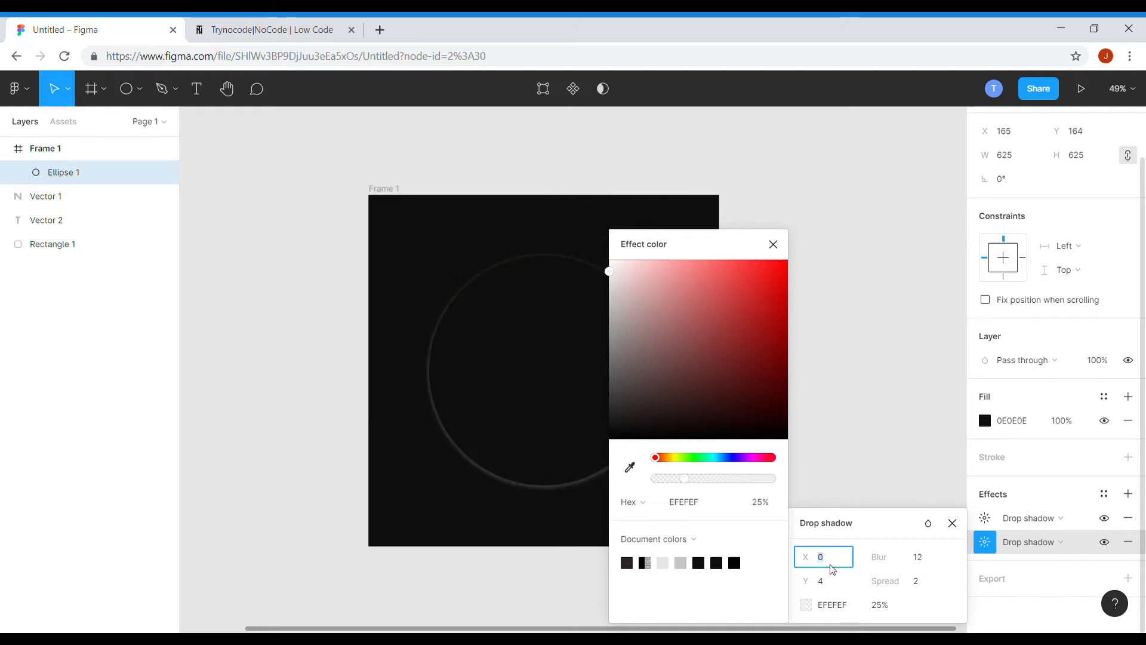
pyautogui.click(773, 244)
# Set the second drop shadow's offset to X -2 and Y 0.
pyautogui.click(845, 566)
pyautogui.write('-2')
pyautogui.click(839, 585)
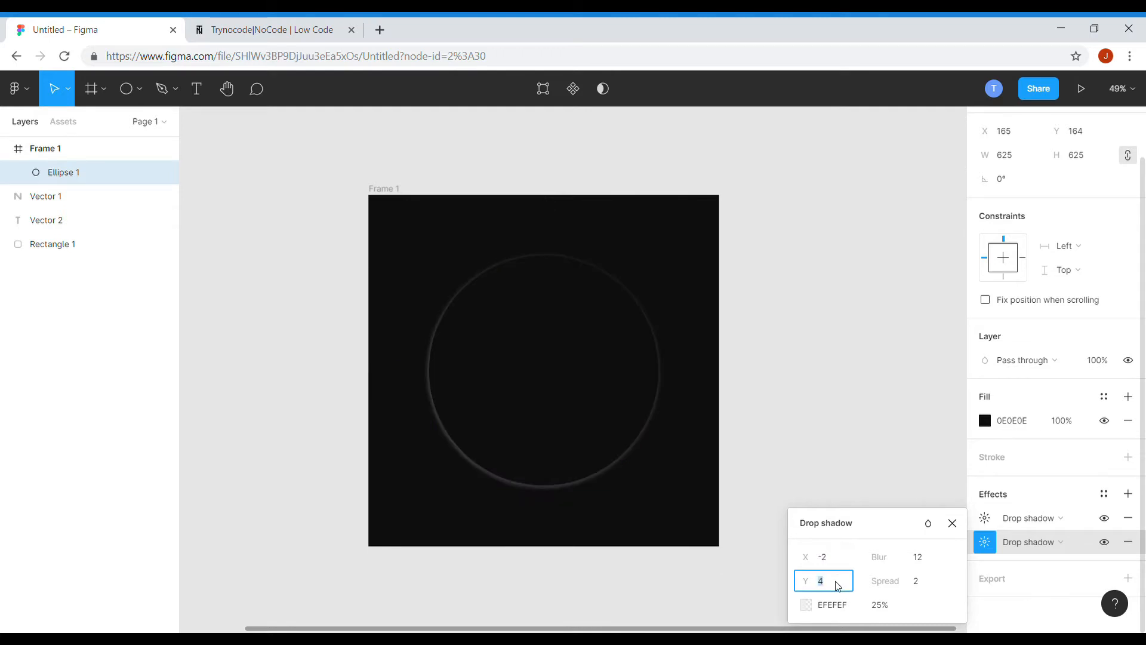
pyautogui.write('0')
pyautogui.press('Return')
pyautogui.click(824, 465)
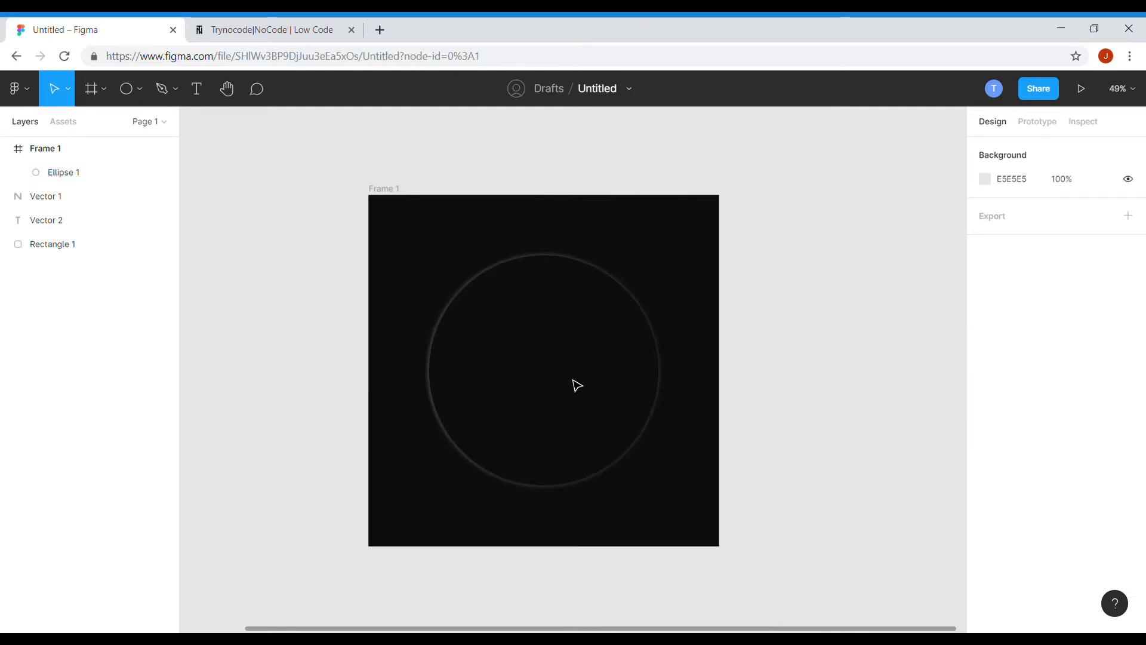
# Move the TN letter vectors and rounded square into the frame, centred inside the circle.
pyautogui.click(546, 402)
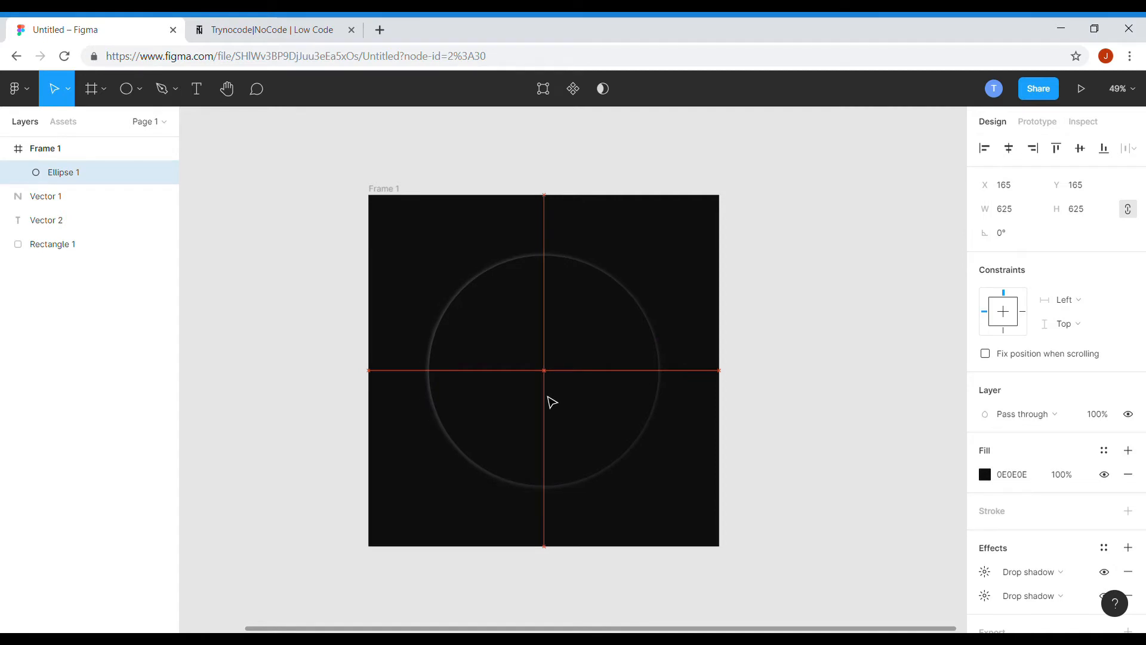
pyautogui.click(870, 472)
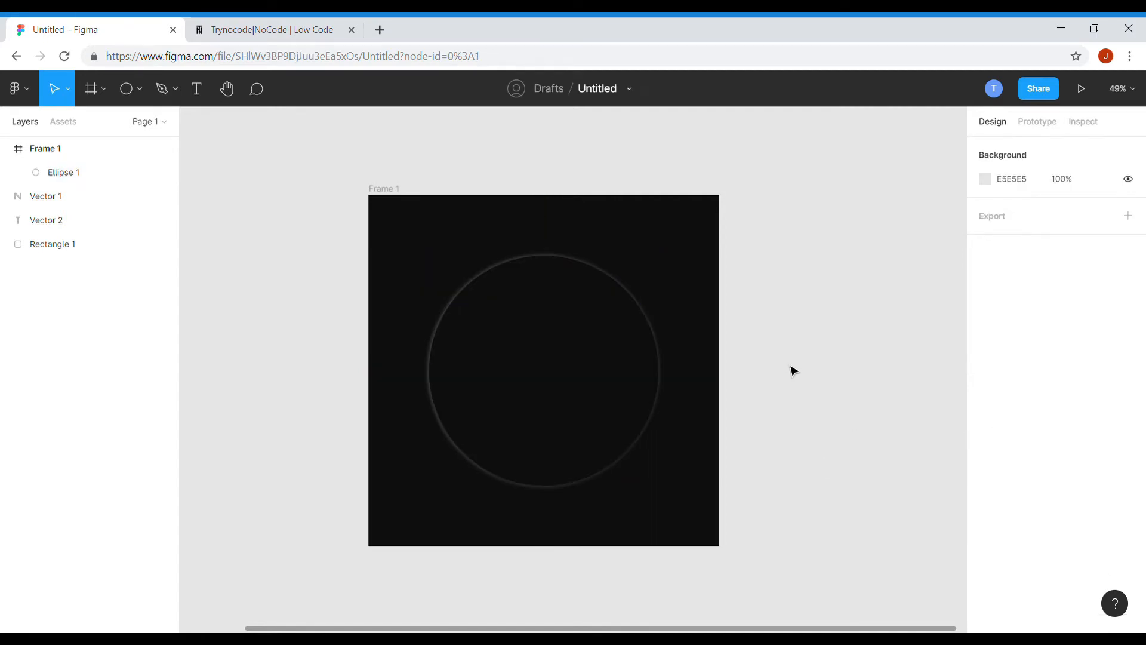
pyautogui.scroll(-2, 794, 372)
pyautogui.moveTo(232, 316); pyautogui.dragTo(614, 426)
pyautogui.scroll(3, 621, 370)
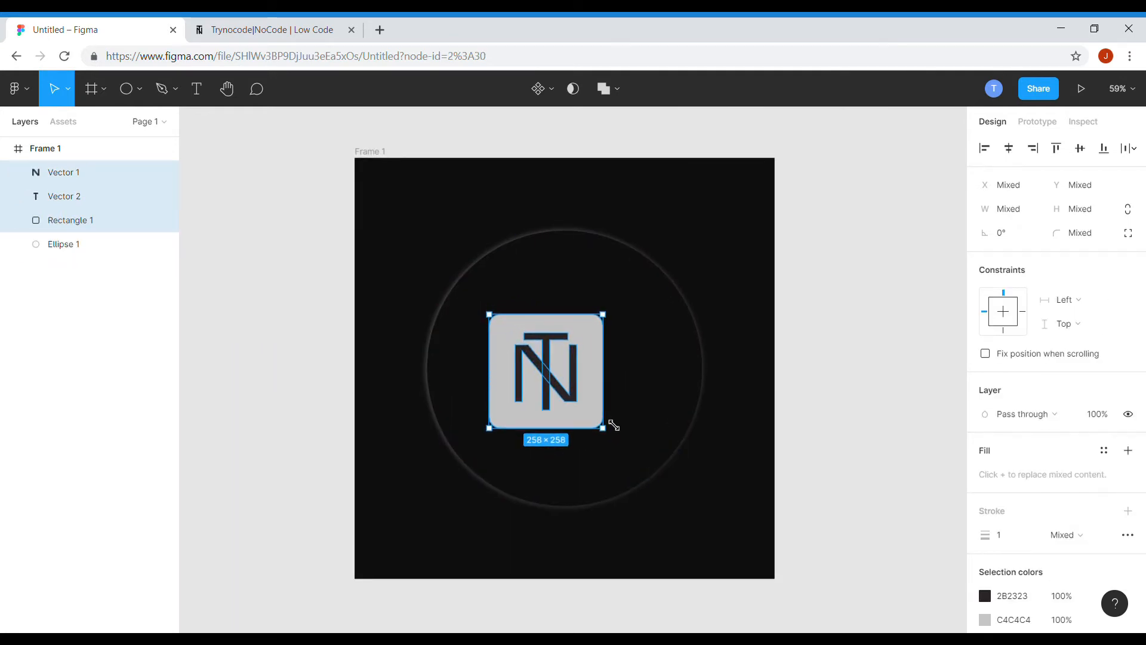
pyautogui.moveTo(551, 388); pyautogui.dragTo(566, 380)
pyautogui.click(812, 430)
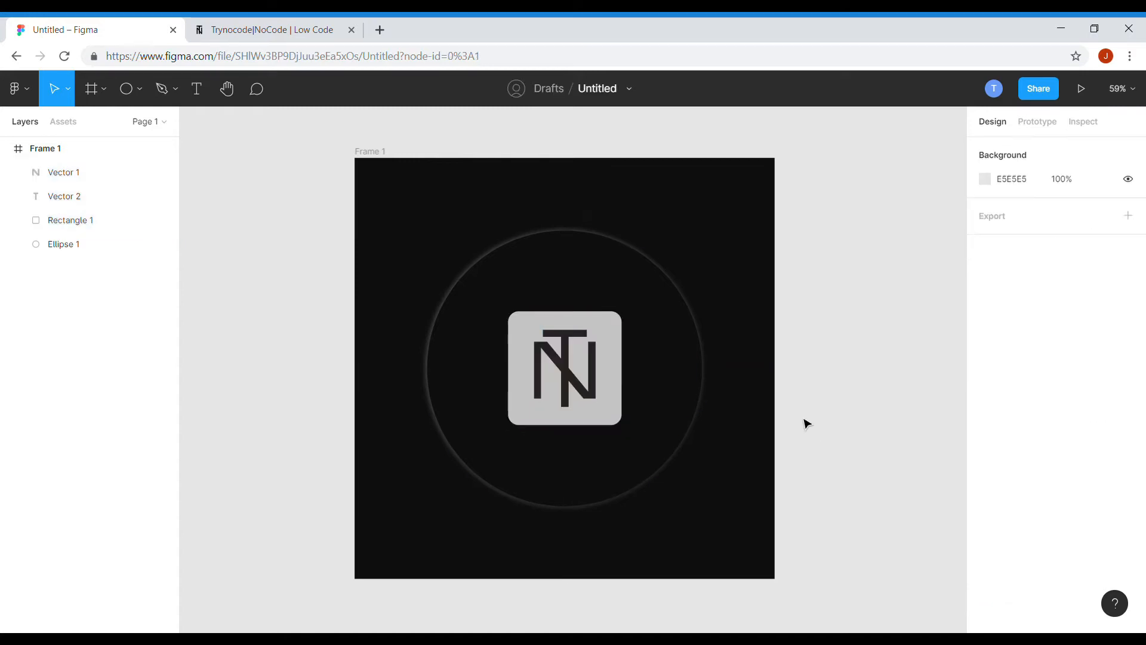
# Recolour the TN letter vectors with the frame's dark colour using the eyedropper.
pyautogui.scroll(2, 689, 340)
pyautogui.click(548, 382)
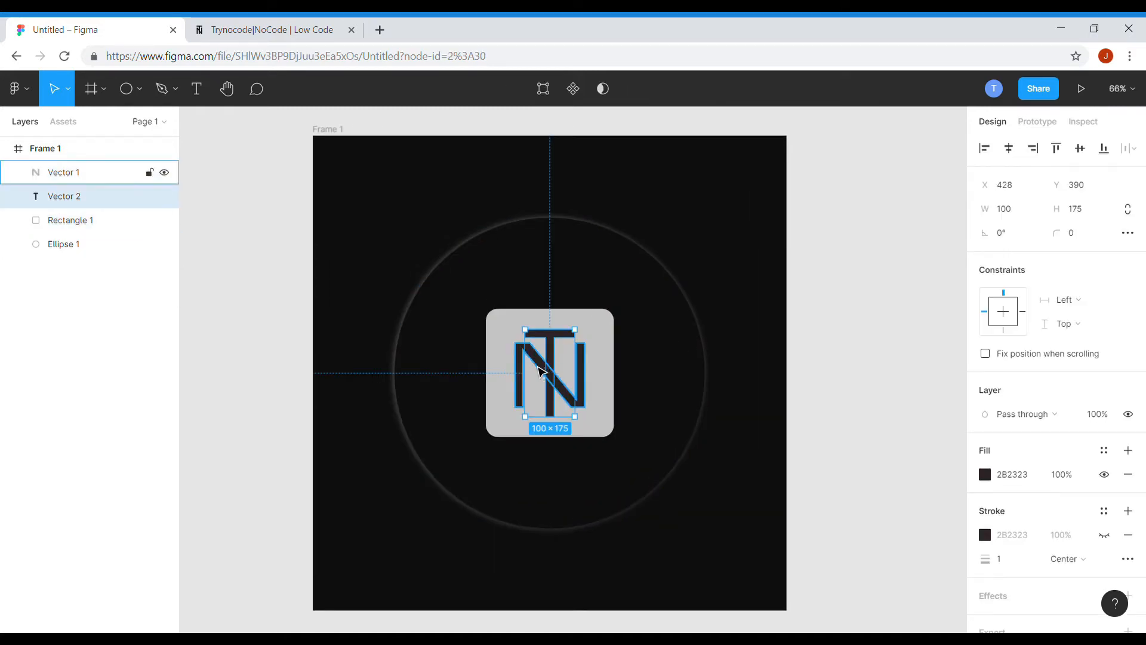
pyautogui.keyDown('shift'); pyautogui.click(526, 376); pyautogui.keyUp('shift')
pyautogui.press('i')
pyautogui.click(782, 349)
pyautogui.click(783, 349)
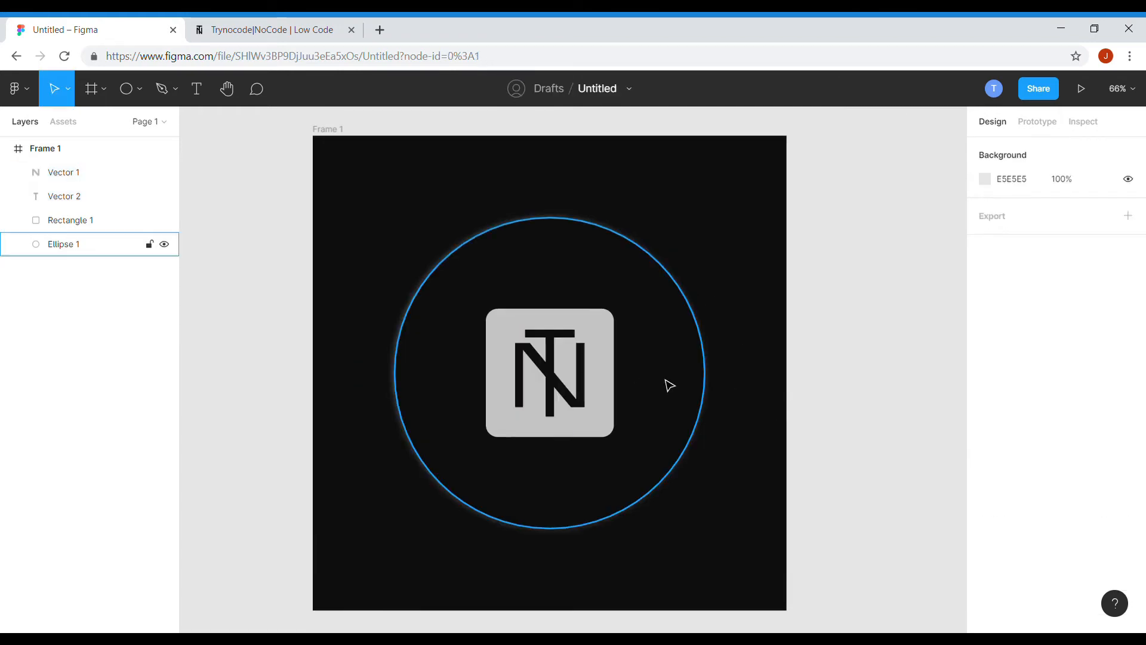
# Change the rounded square's fill from solid to a linear gradient.
pyautogui.click(610, 336)
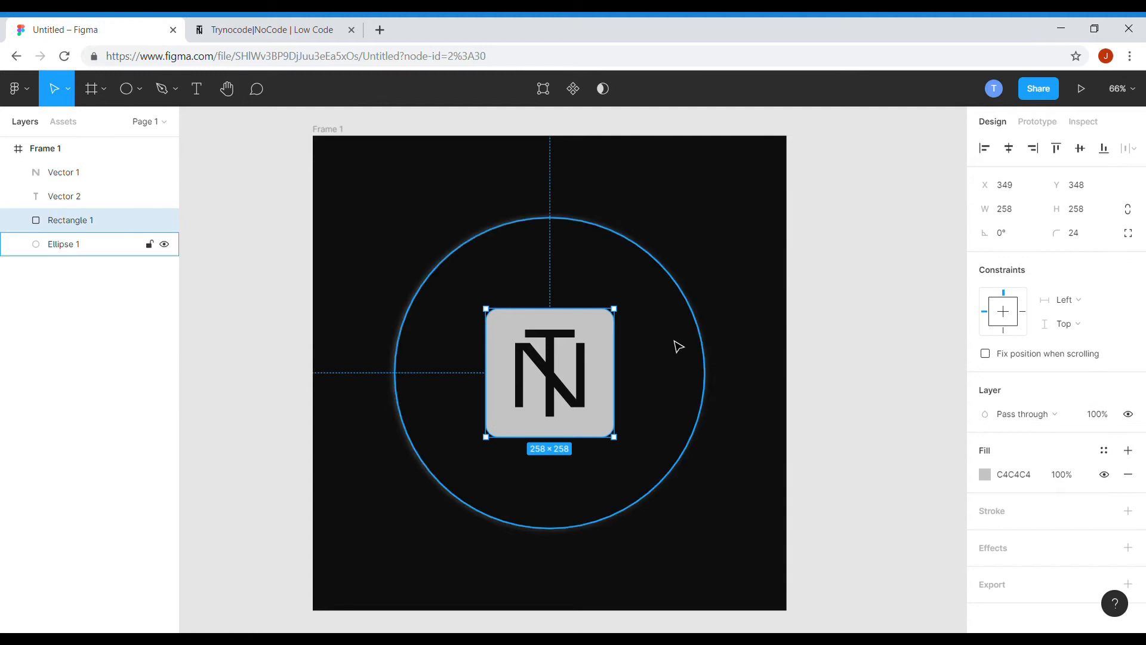
pyautogui.click(986, 476)
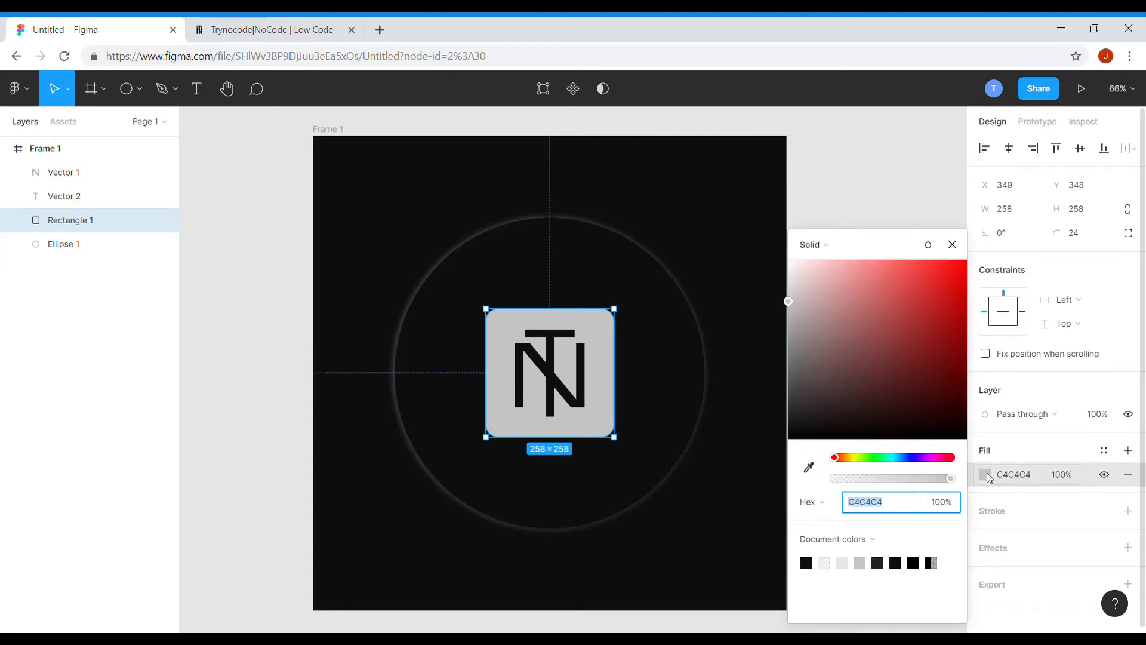
pyautogui.click(827, 247)
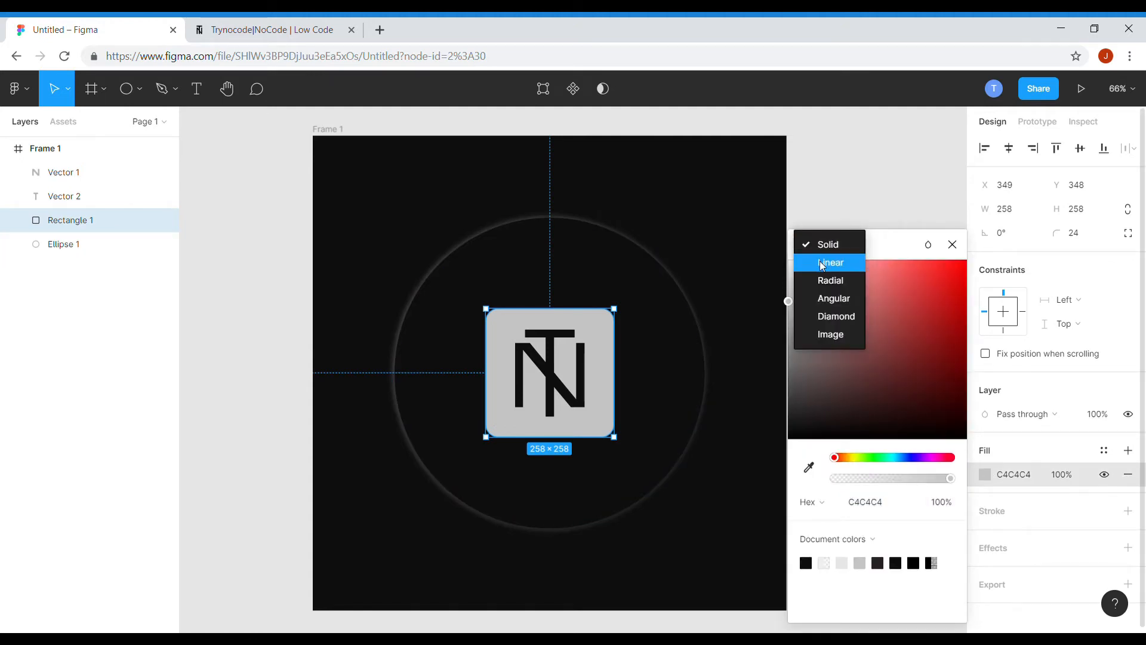
pyautogui.click(823, 264)
# Set the gradient's first stop to a bright cyan.
pyautogui.click(812, 225)
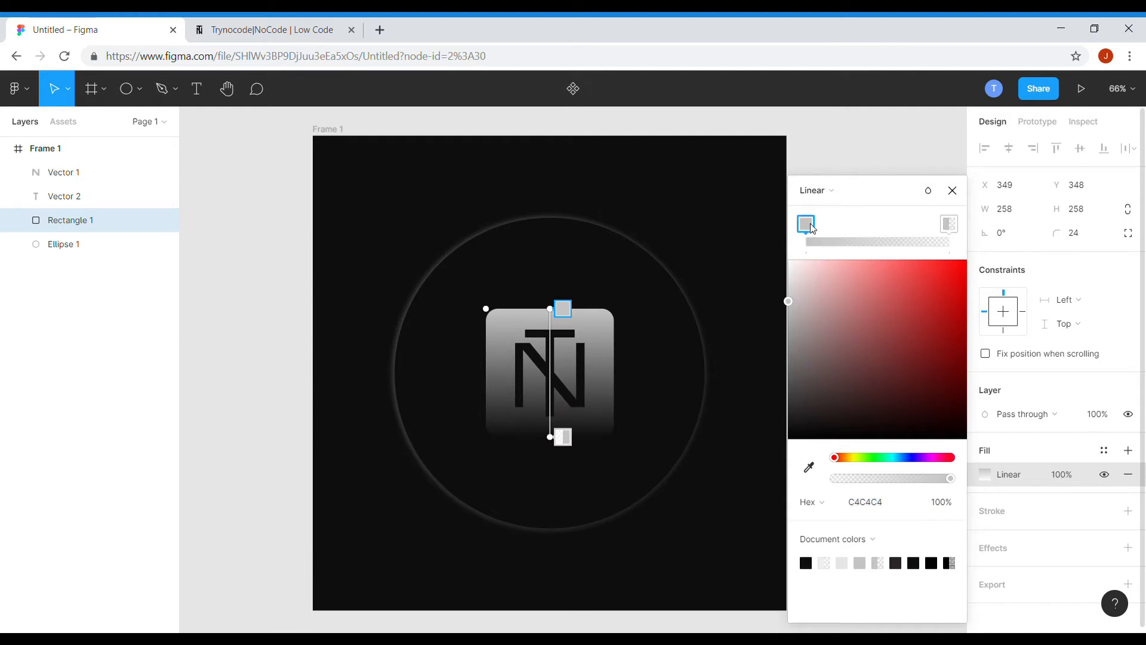
pyautogui.click(893, 459)
pyautogui.moveTo(923, 350); pyautogui.dragTo(968, 258)
# Set the gradient's second stop to blue 01A4FF at 100% opacity.
pyautogui.click(950, 225)
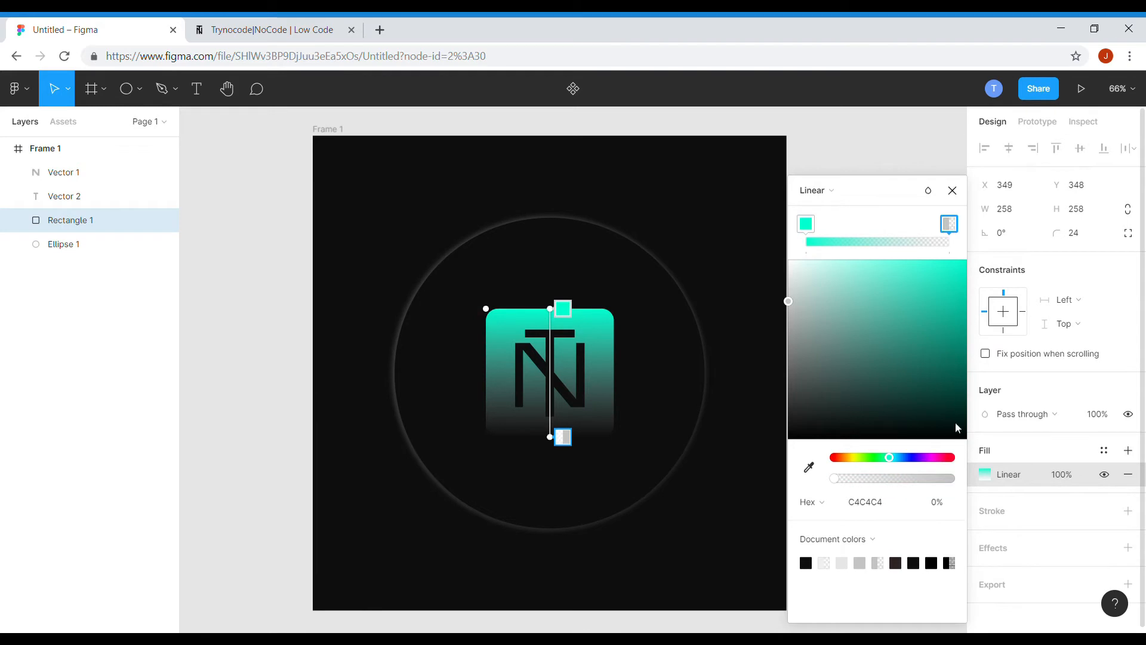
pyautogui.click(901, 460)
pyautogui.moveTo(955, 286); pyautogui.dragTo(969, 235)
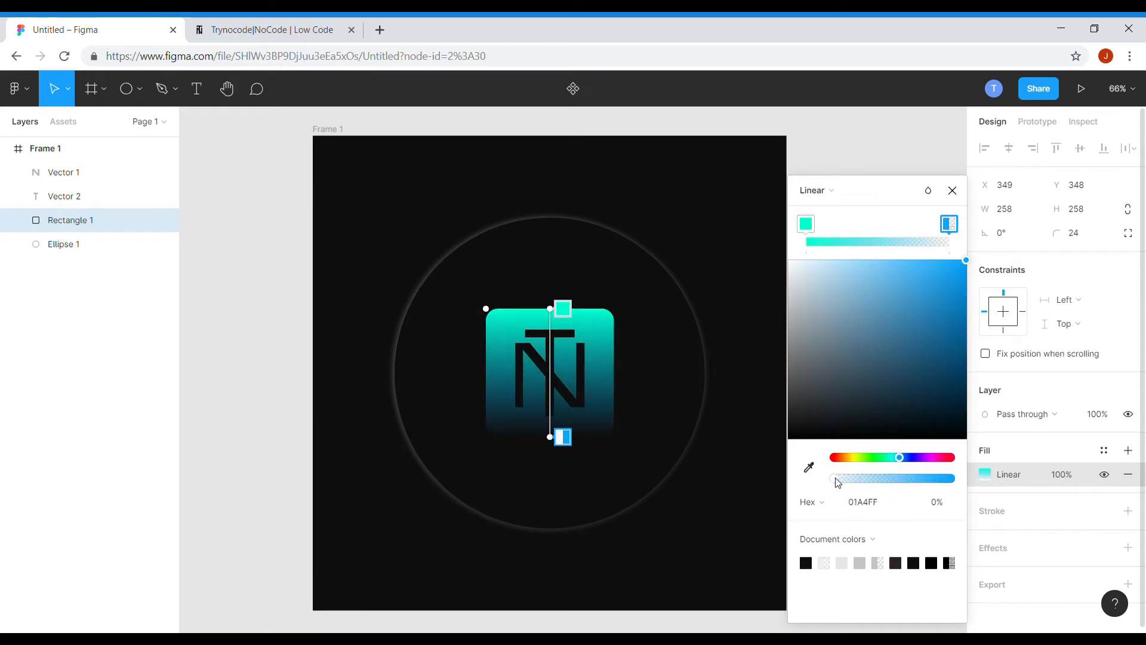
pyautogui.moveTo(836, 478); pyautogui.dragTo(952, 479)
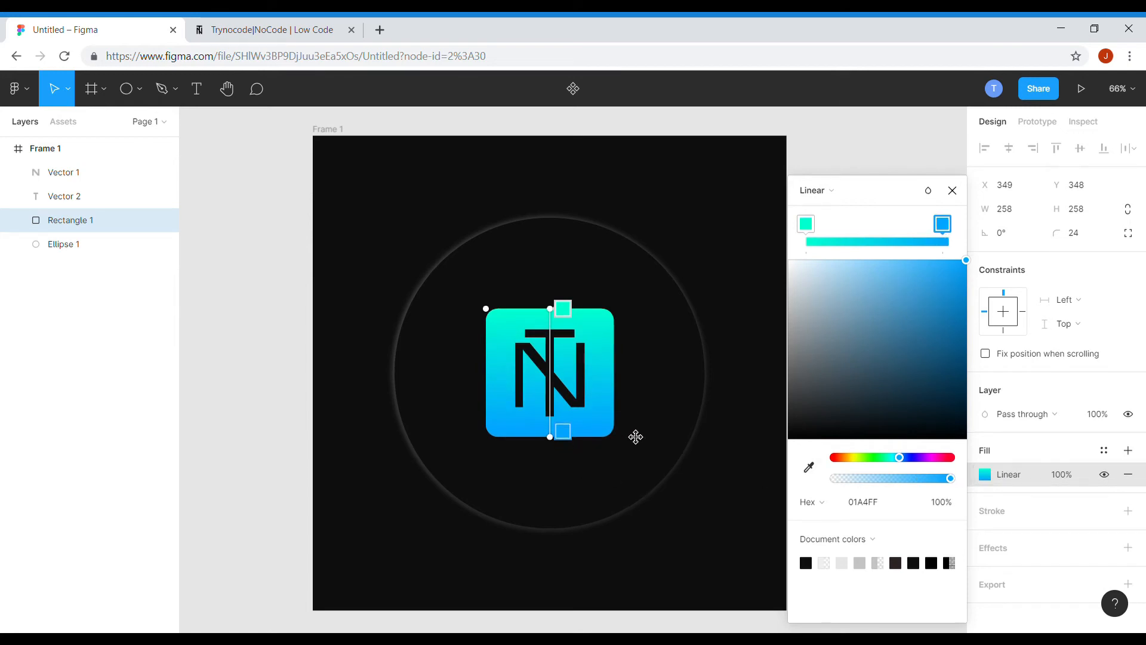
# Angle the gradient diagonally from the square's top-left corner to its bottom-right corner.
pyautogui.moveTo(563, 320); pyautogui.dragTo(504, 313)
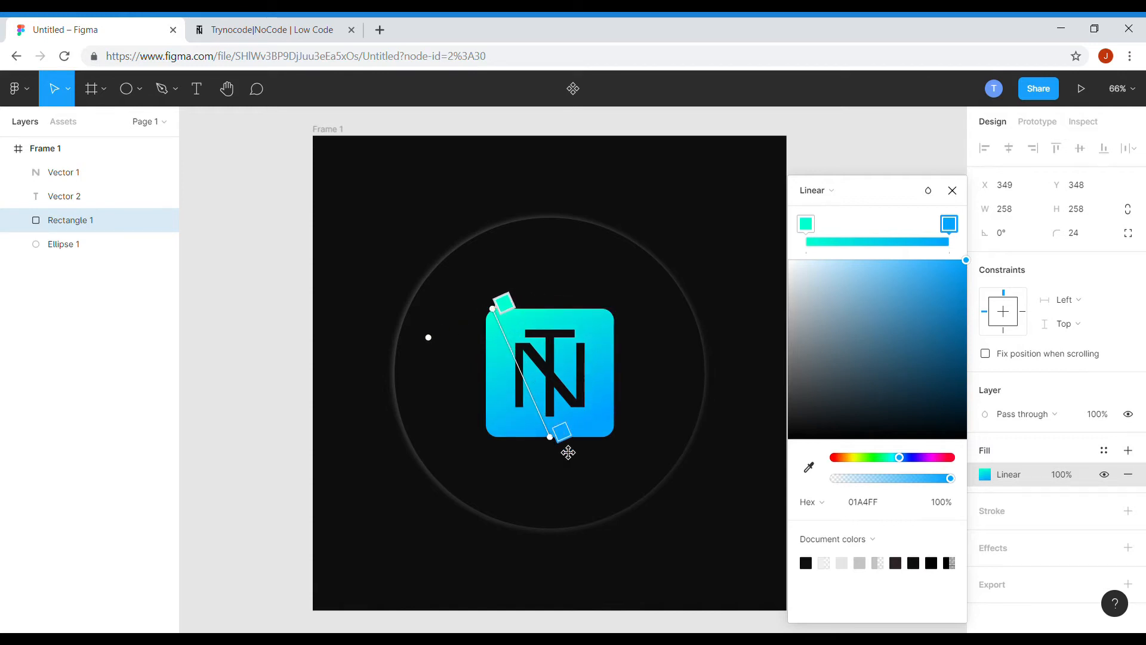
pyautogui.moveTo(564, 447); pyautogui.dragTo(621, 455)
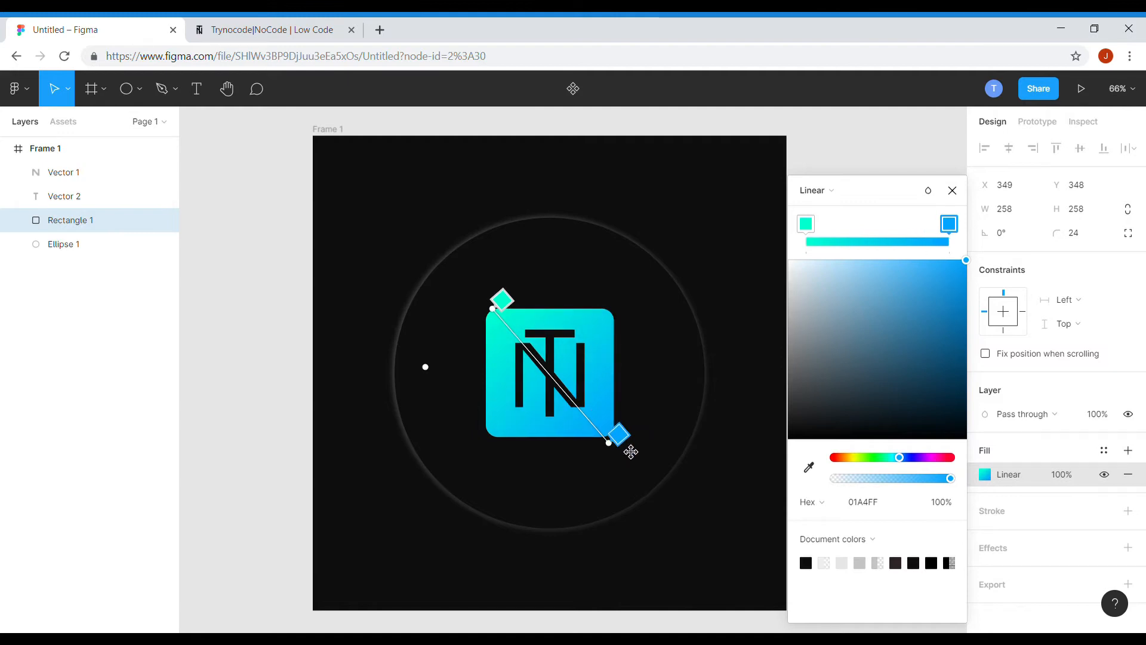
pyautogui.moveTo(517, 309); pyautogui.dragTo(526, 319)
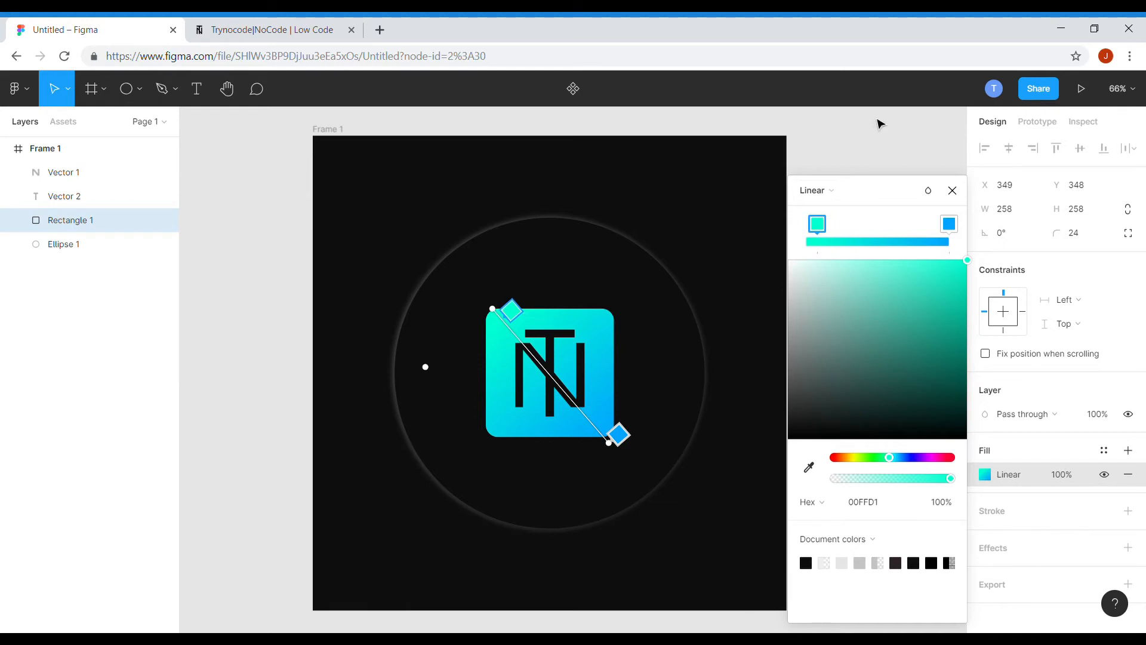
pyautogui.click(953, 190)
pyautogui.click(890, 412)
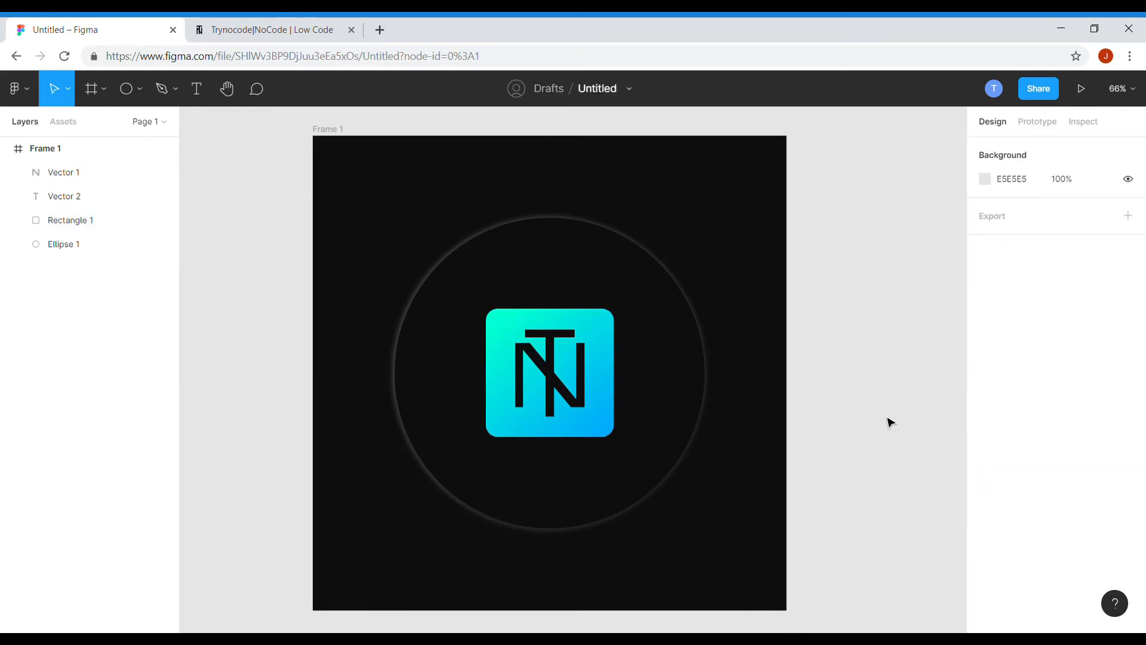
pyautogui.scroll(-6, 487, 269)
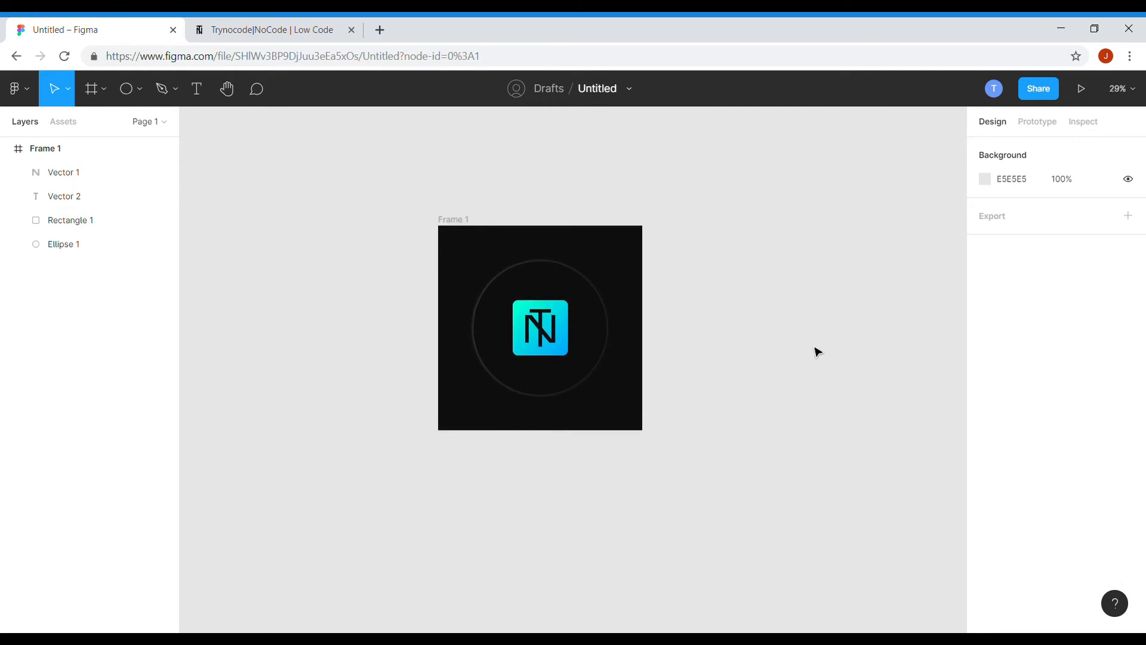
# Duplicate Frame 1 to create a second frame beside it.
pyautogui.scroll(3, 814, 351)
pyautogui.click(289, 170)
pyautogui.moveTo(315, 231); pyautogui.dragTo(625, 230)
pyautogui.click(705, 532)
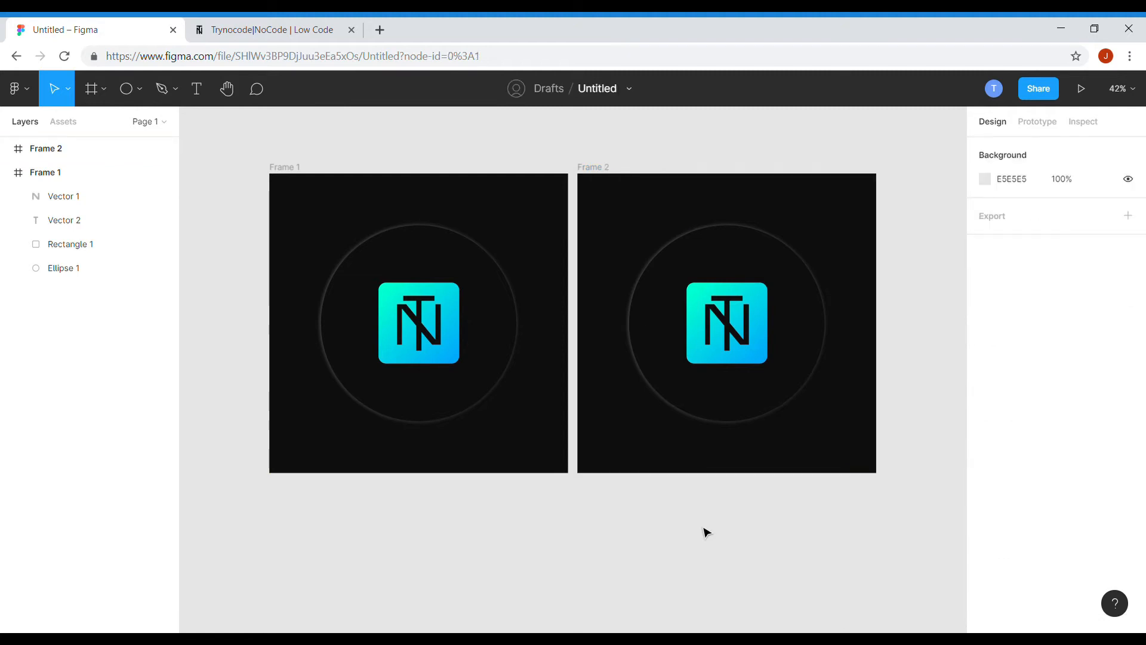
# Delete the glowing circle from the second frame.
pyautogui.scroll(2, 895, 399)
pyautogui.scroll(1, 896, 478)
pyautogui.click(805, 291)
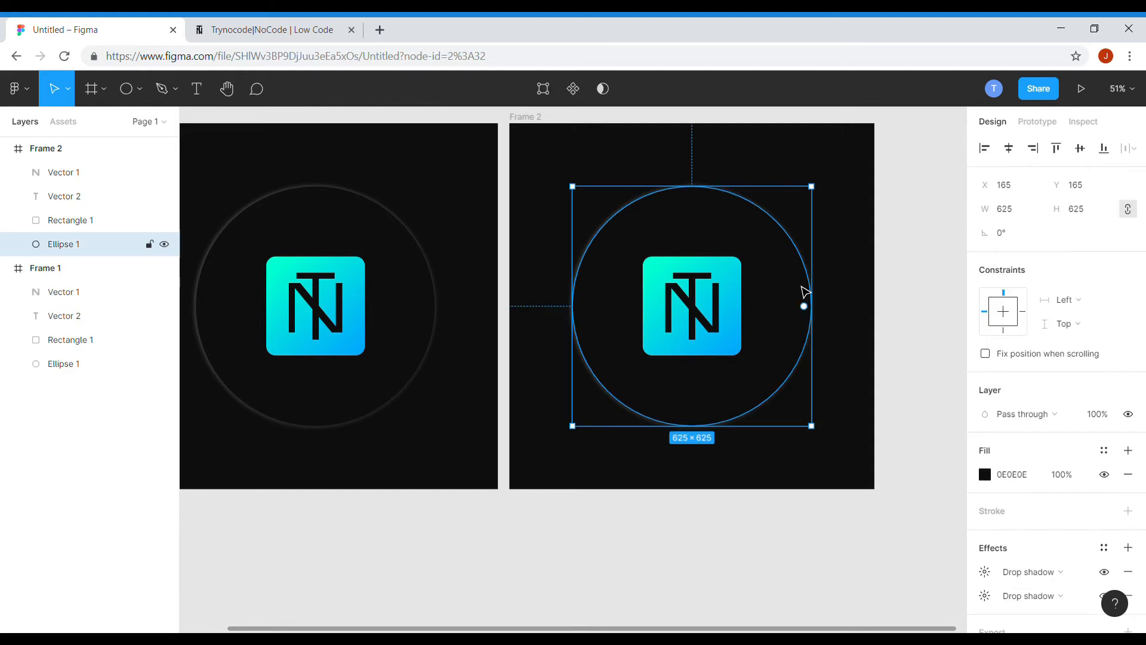
pyautogui.press('Delete')
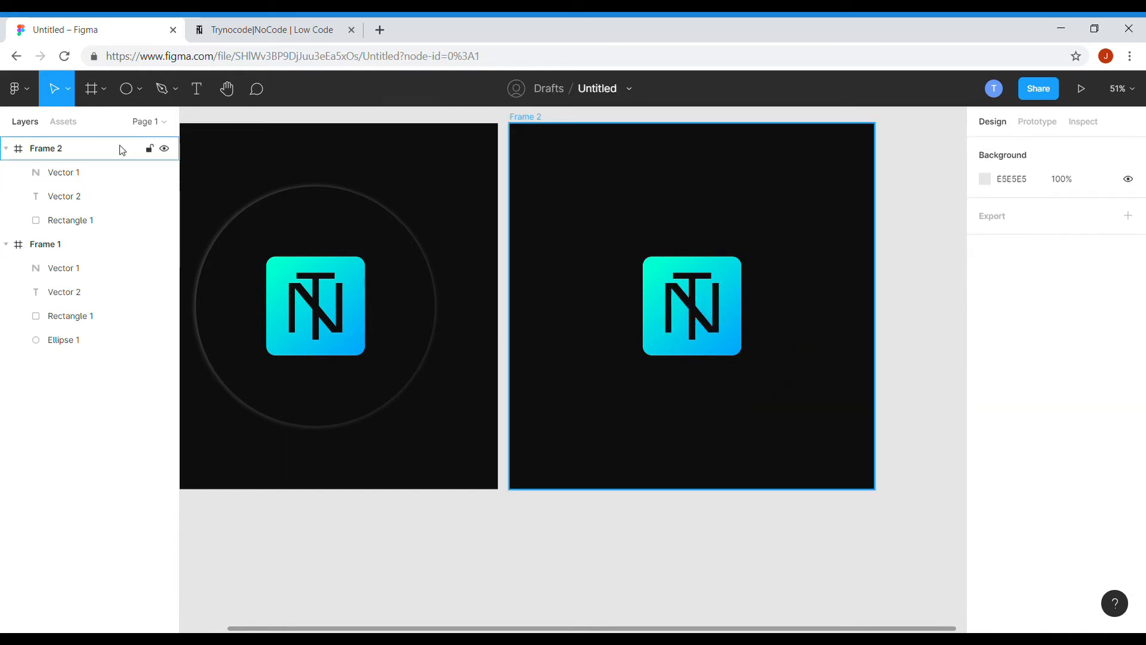
# Draw a square about 611 px across in the second frame with the Rectangle tool.
pyautogui.click(140, 89)
pyautogui.click(135, 126)
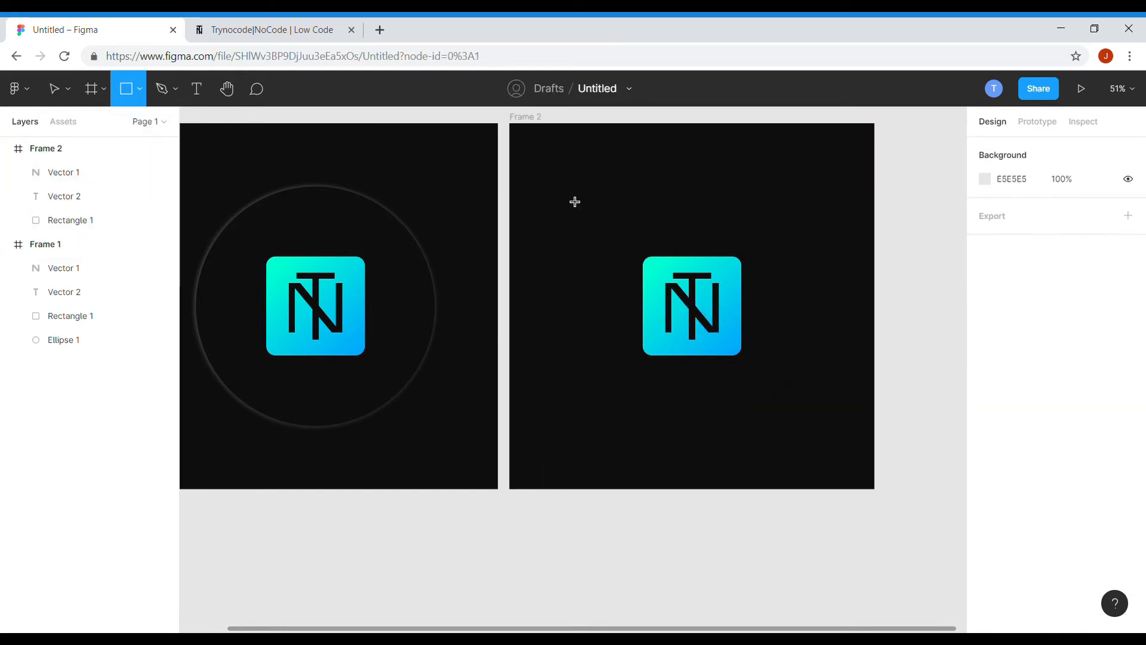
pyautogui.moveTo(566, 192); pyautogui.dragTo(803, 428)
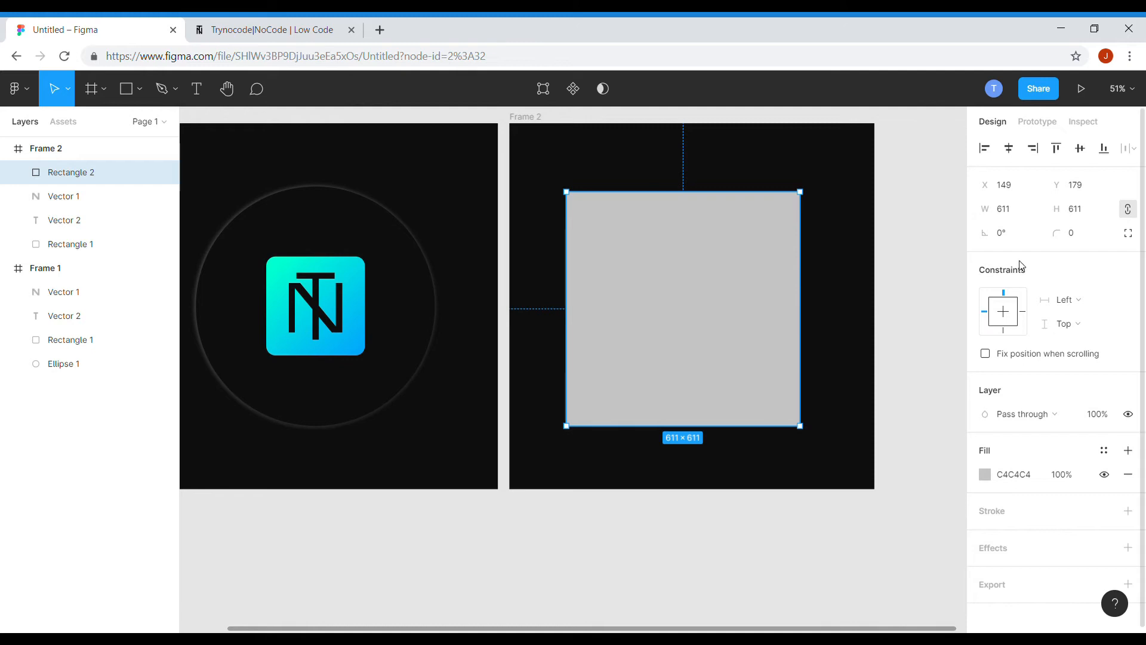
# Resize the square to 625 by 625 and round its corners with a 120 radius.
pyautogui.click(436, 303)
pyautogui.click(662, 303)
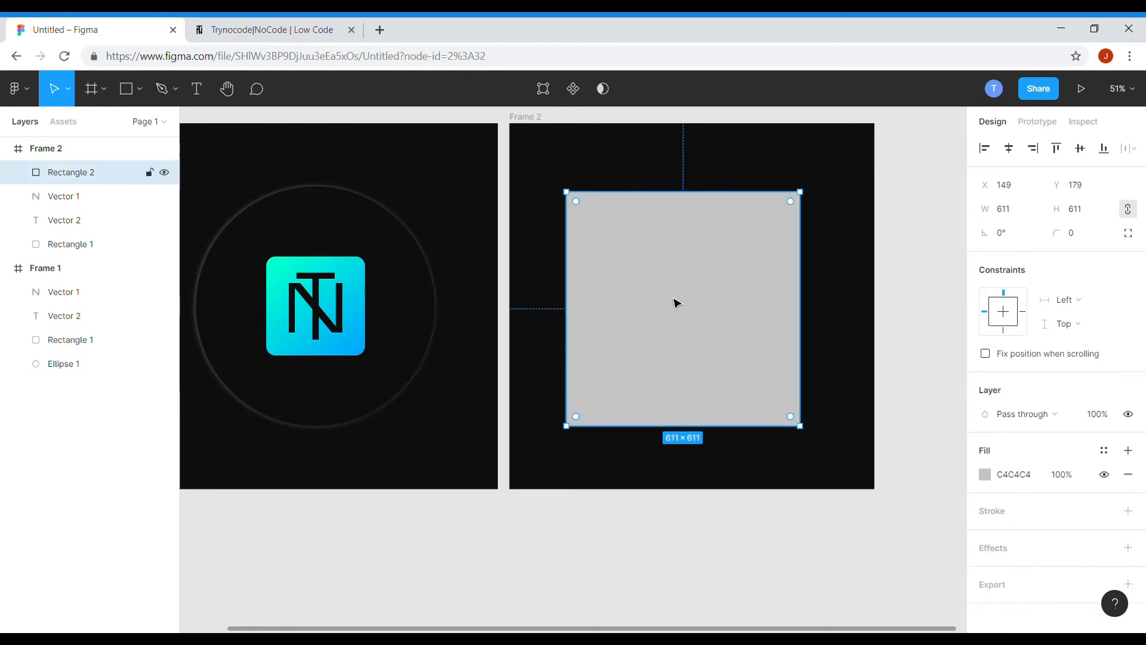
pyautogui.click(1002, 216)
pyautogui.write('625')
pyautogui.click(1080, 218)
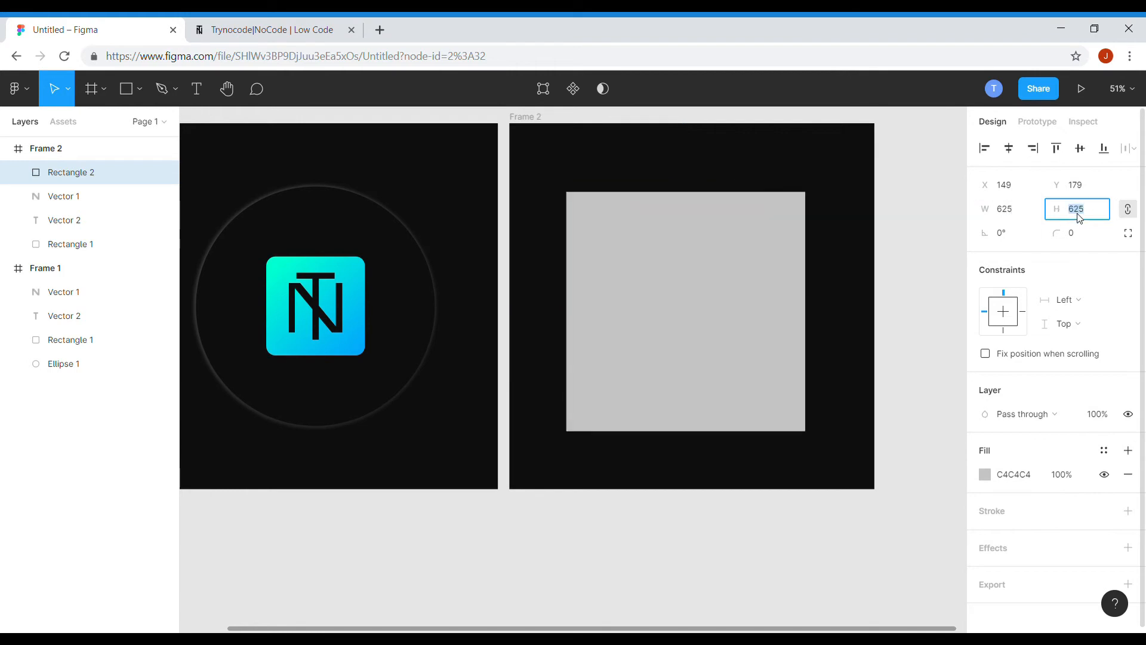
pyautogui.click(1080, 238)
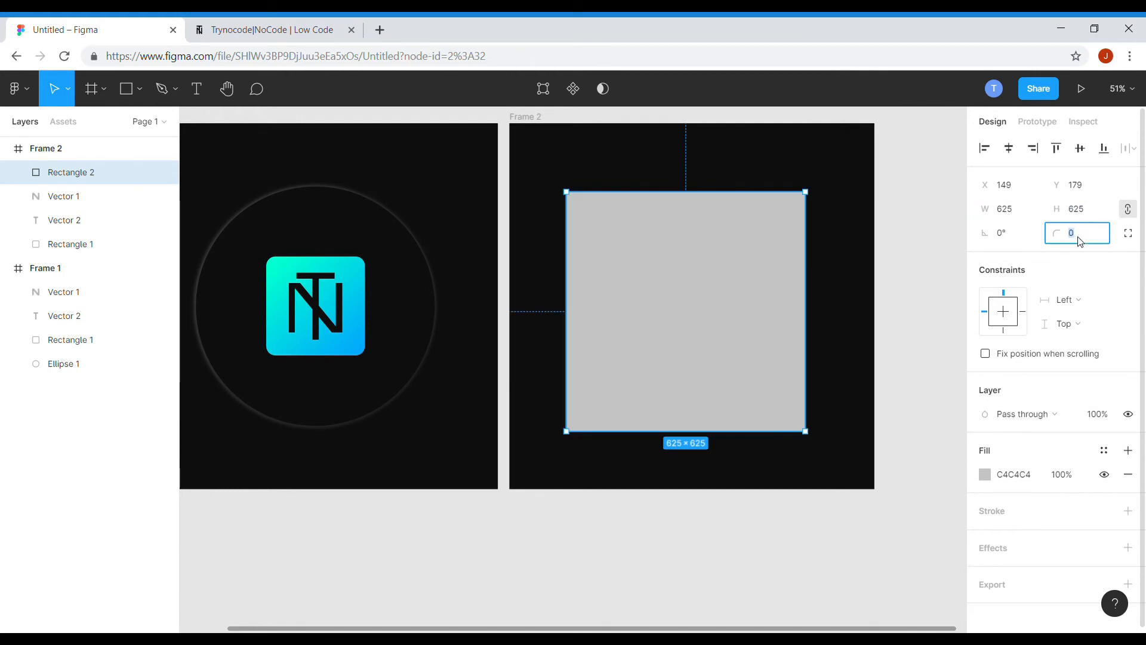
pyautogui.press('Return')
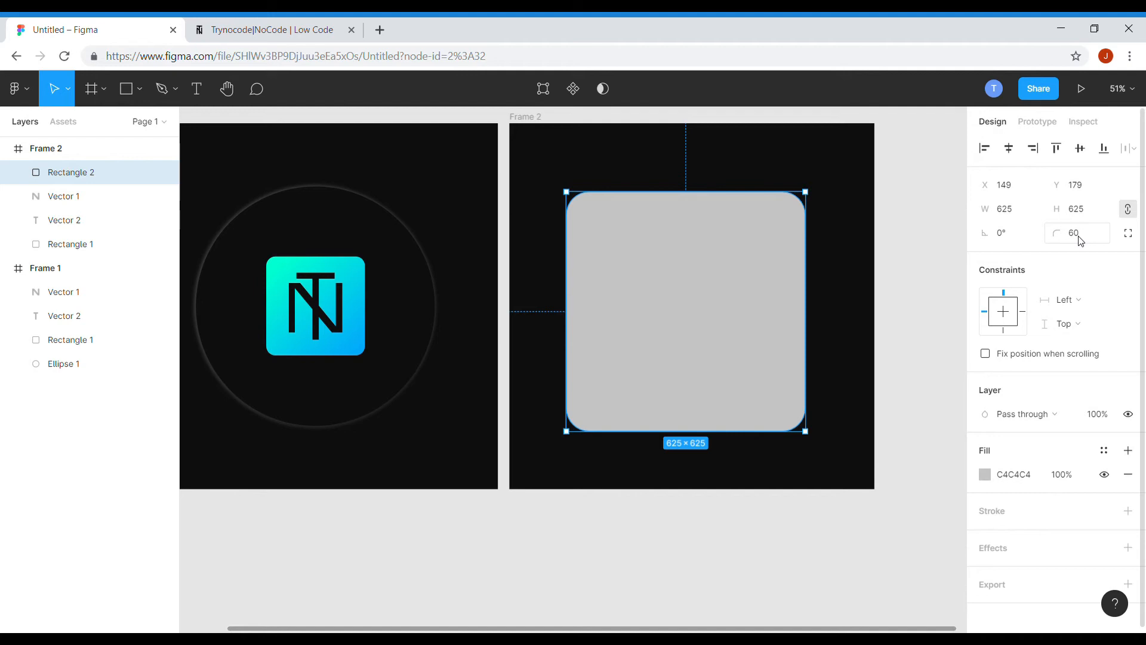
pyautogui.click(1079, 241)
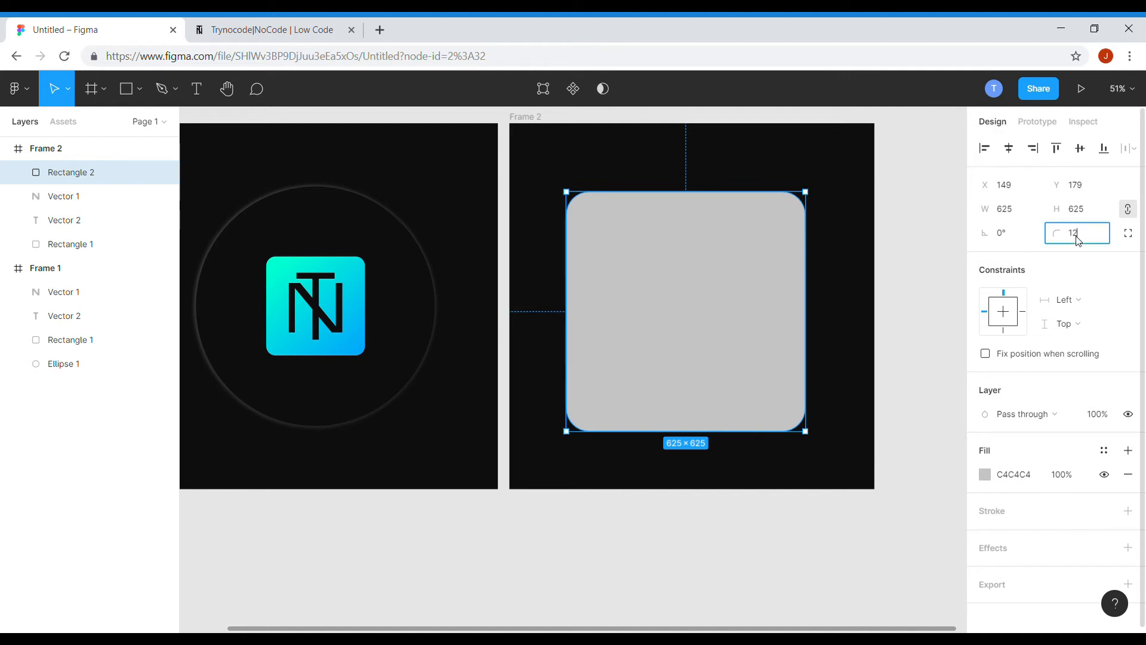
pyautogui.write('120')
pyautogui.press('Return')
pyautogui.click(942, 435)
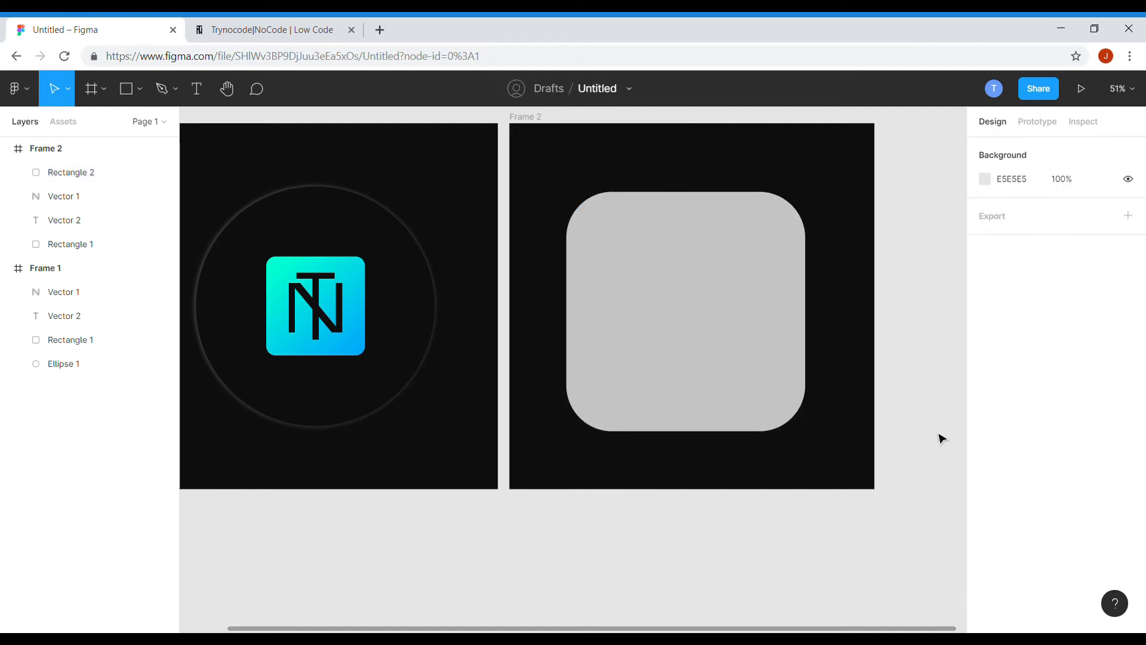
# Set the square's fill to the dark frame color 0E0E0E with the eyedropper.
pyautogui.click(788, 383)
pyautogui.press('i')
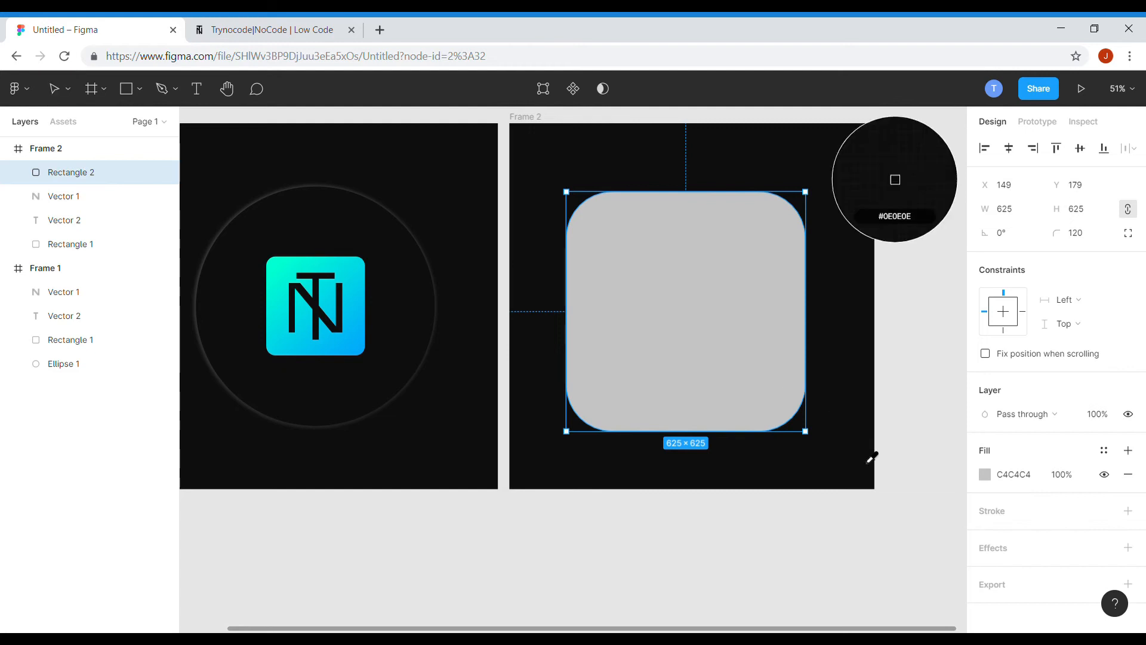
pyautogui.click(872, 458)
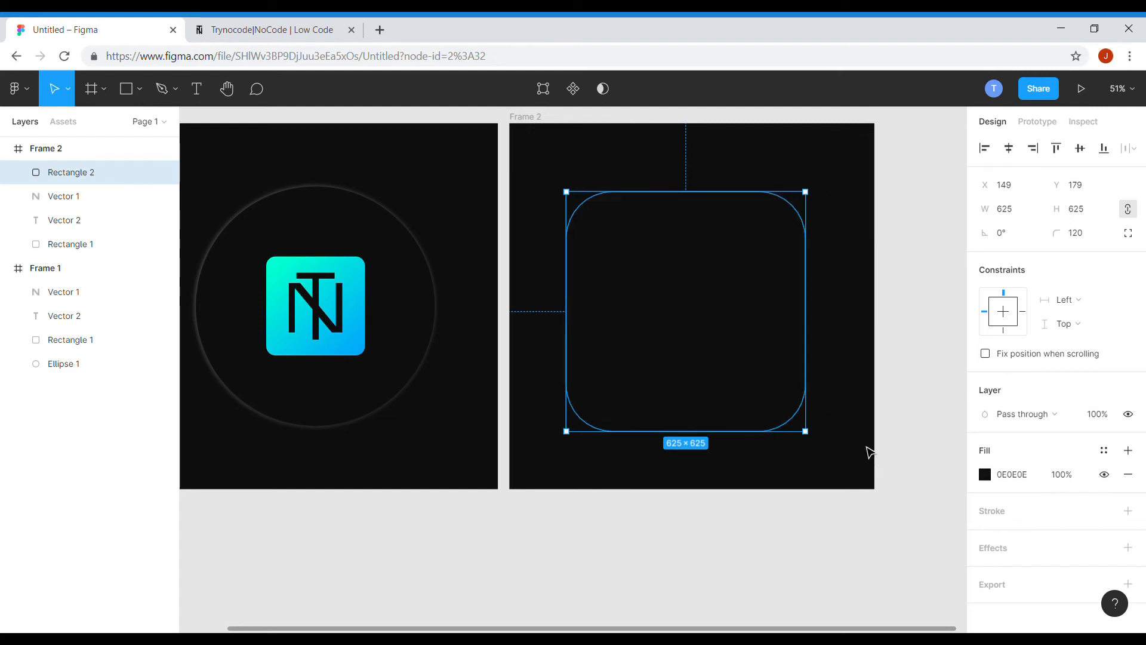
# Add two drop shadows to the square and set the second shadow's color to F3F3F3.
pyautogui.click(1129, 549)
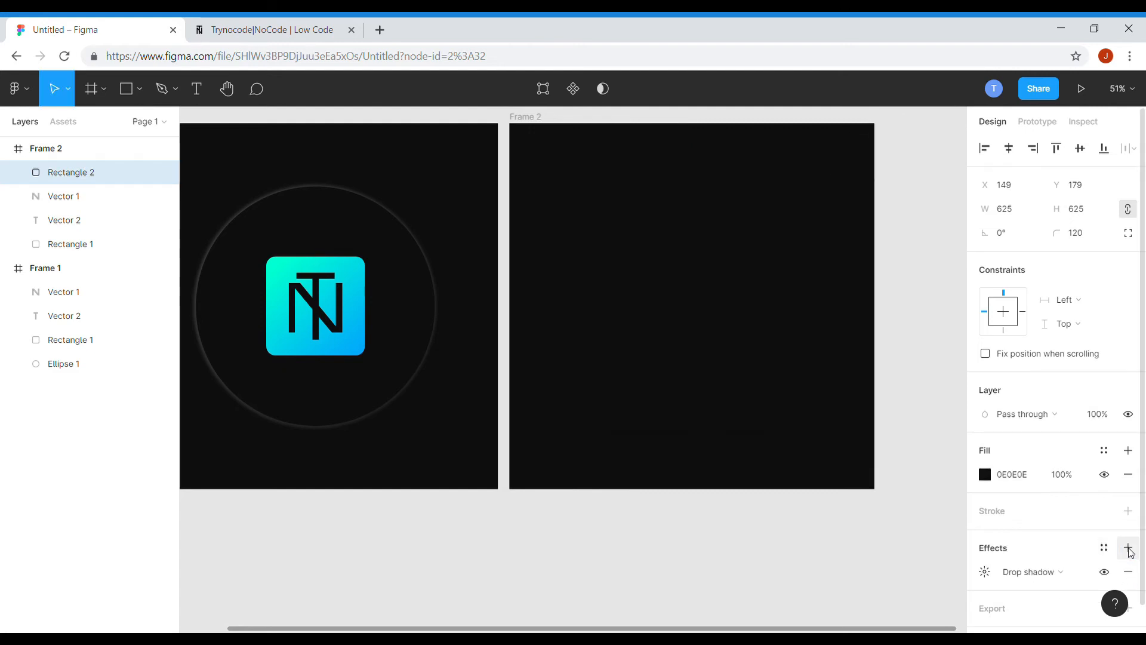
pyautogui.click(1130, 554)
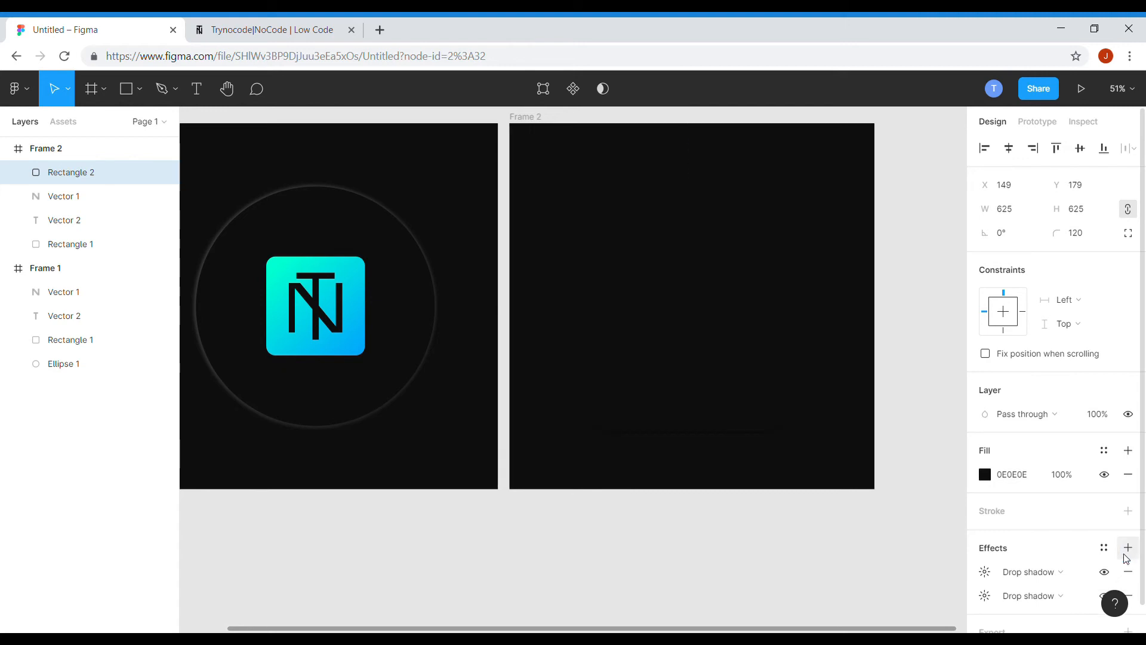
pyautogui.click(986, 597)
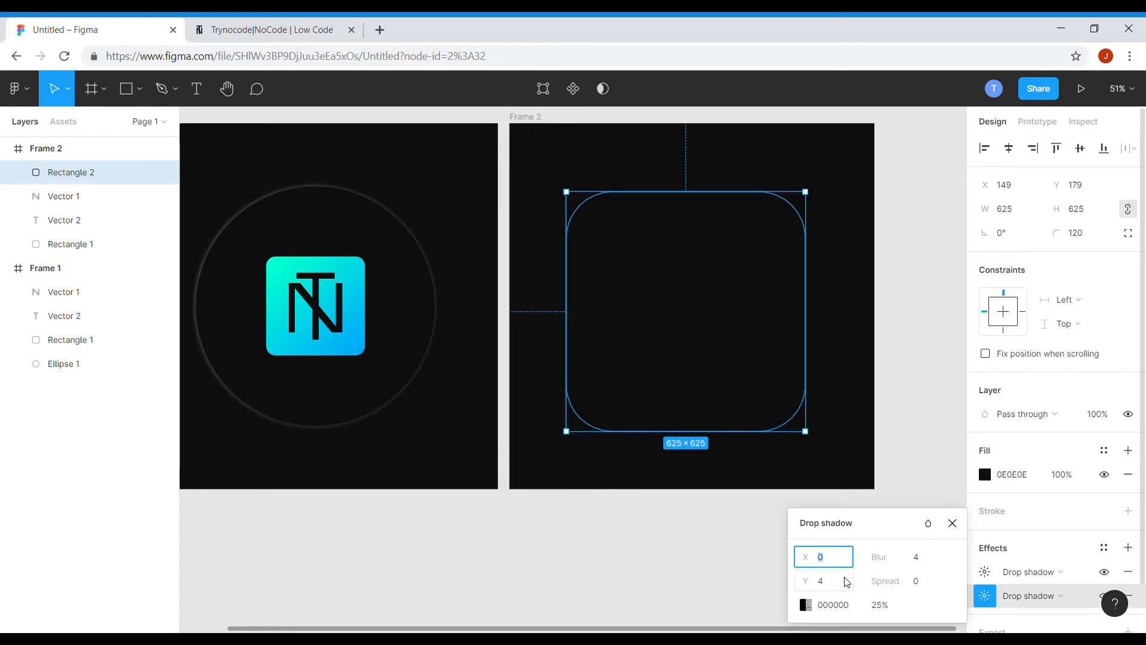
pyautogui.click(806, 605)
pyautogui.moveTo(629, 385); pyautogui.dragTo(612, 283)
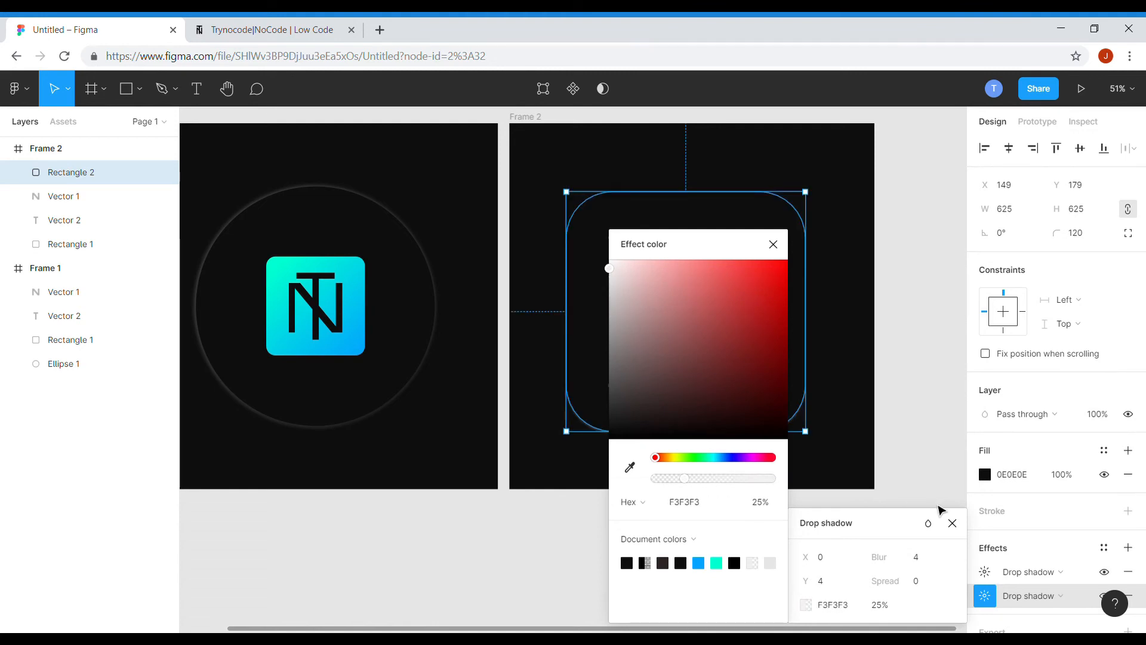
pyautogui.click(774, 244)
# Set the second shadow's blur to 12, spread to 2, X offset to -2 and Y offset to 0.
pyautogui.click(931, 564)
pyautogui.write('12')
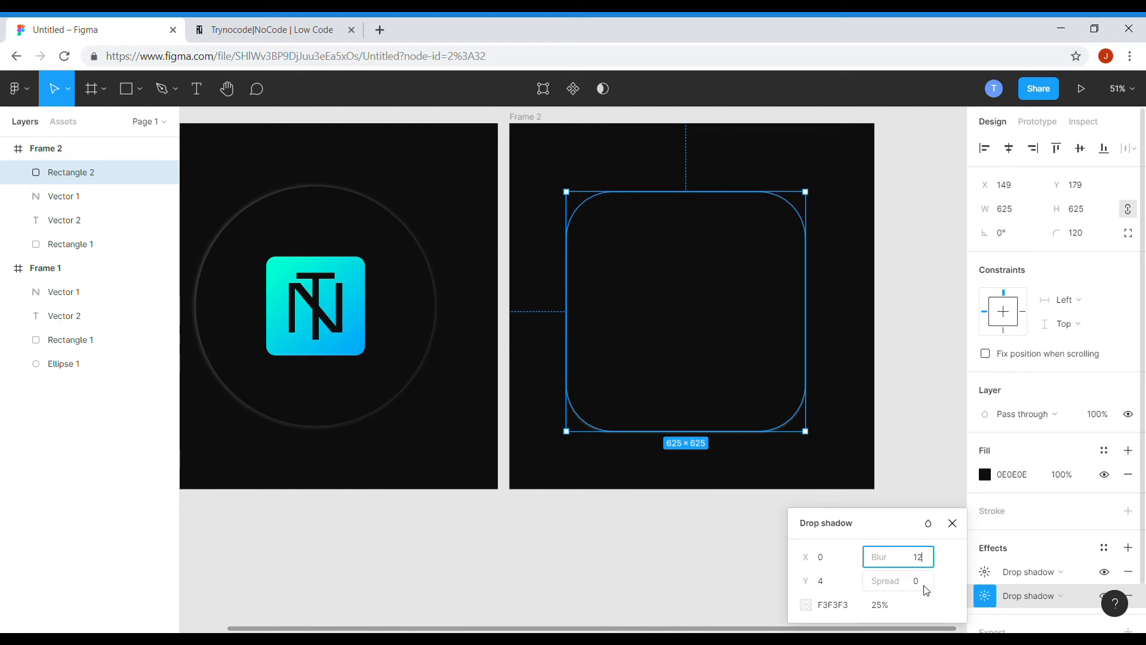
pyautogui.click(925, 588)
pyautogui.click(827, 563)
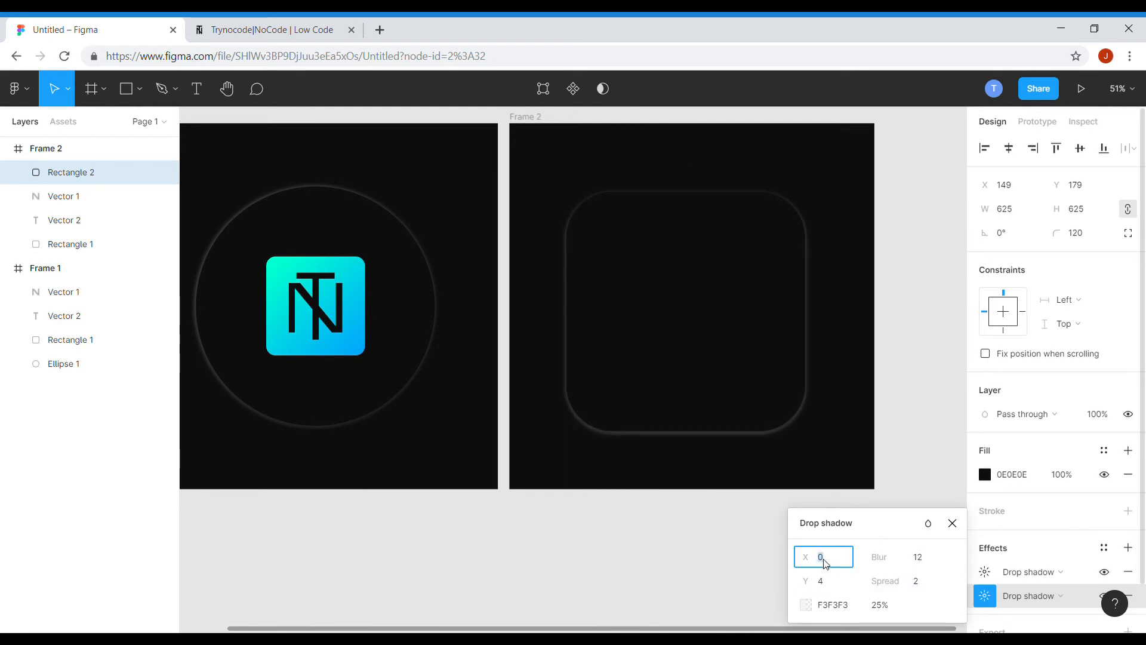
pyautogui.write('-2')
pyautogui.click(839, 588)
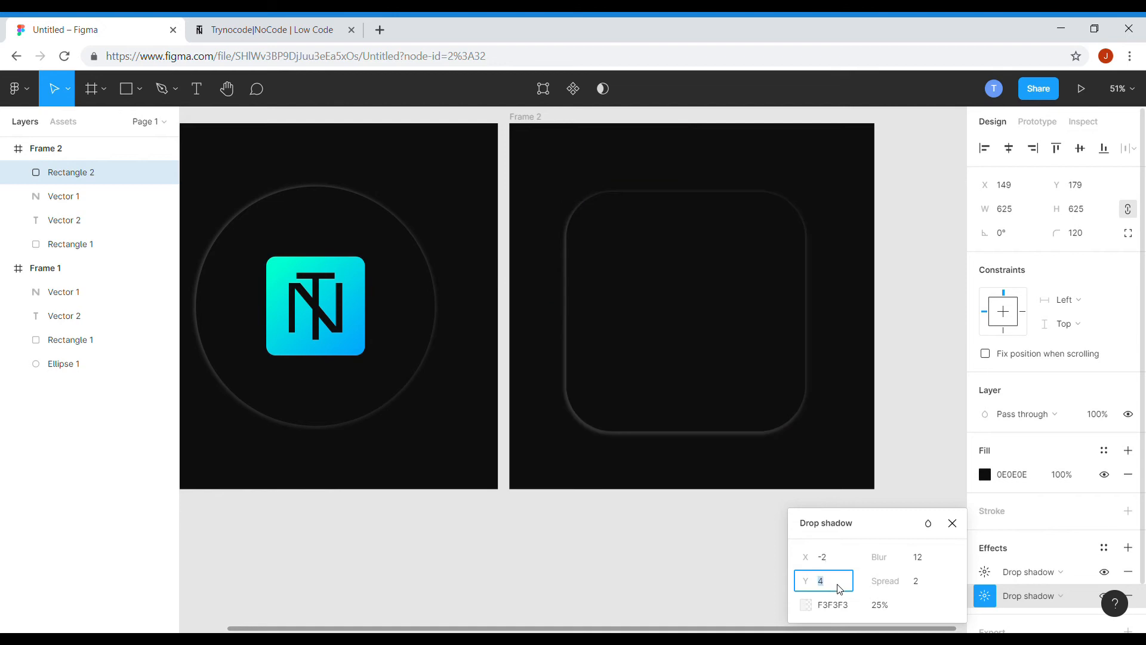
pyautogui.write('0')
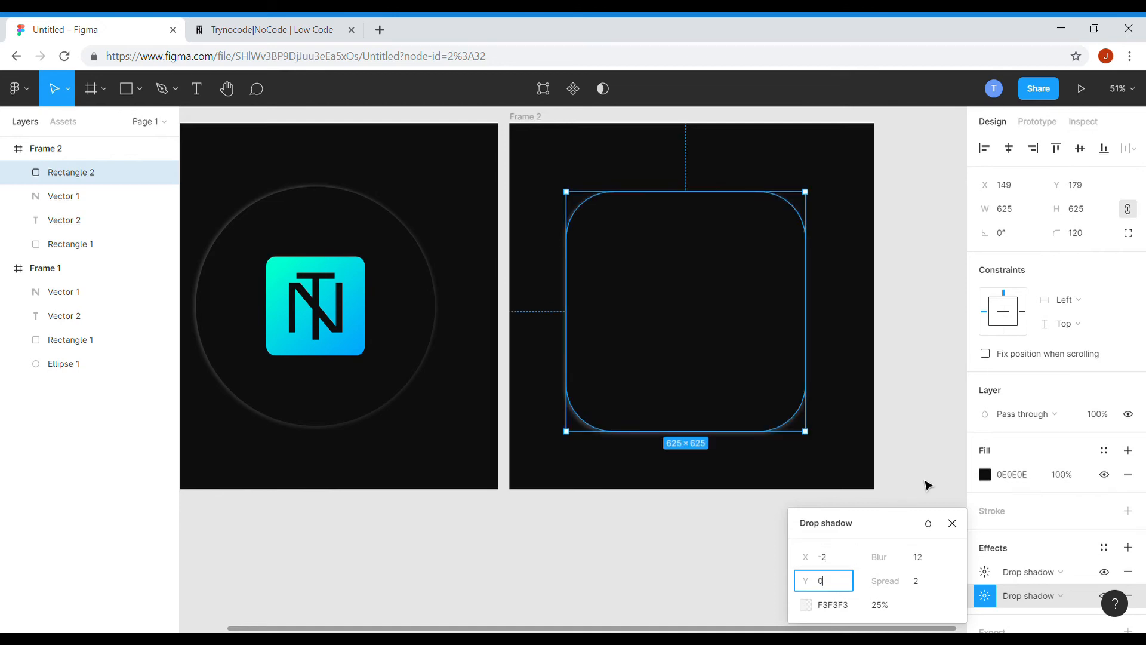
pyautogui.click(927, 481)
# Center the rounded square in the frame and move its layer below the logo layers.
pyautogui.moveTo(711, 378); pyautogui.dragTo(698, 369)
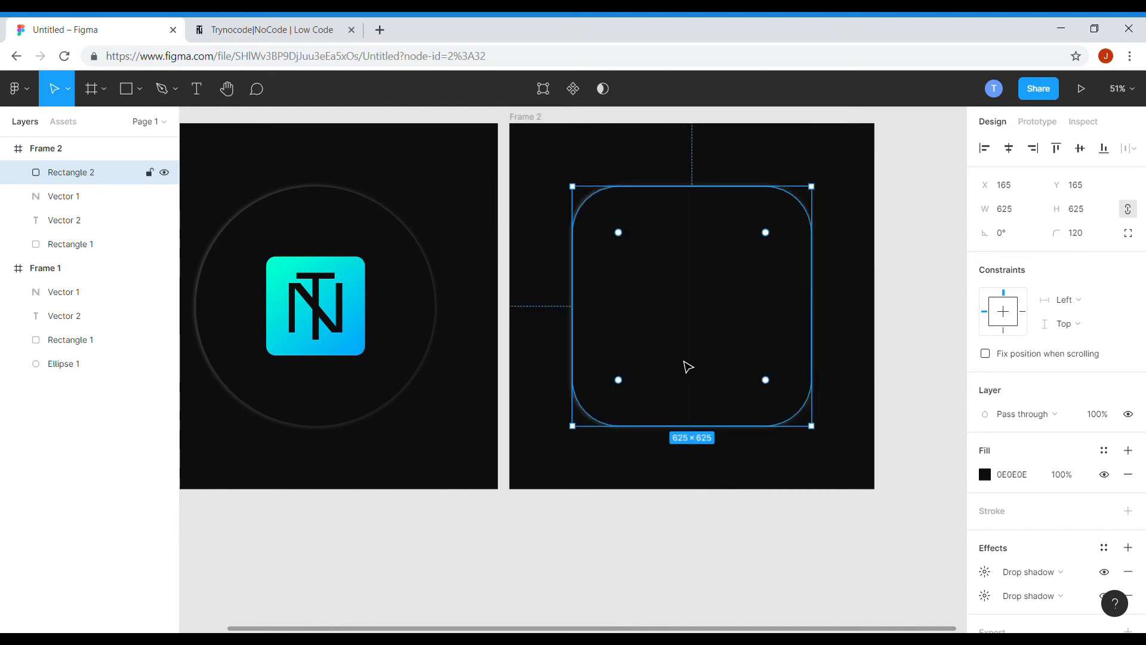
pyautogui.moveTo(88, 176); pyautogui.dragTo(77, 254)
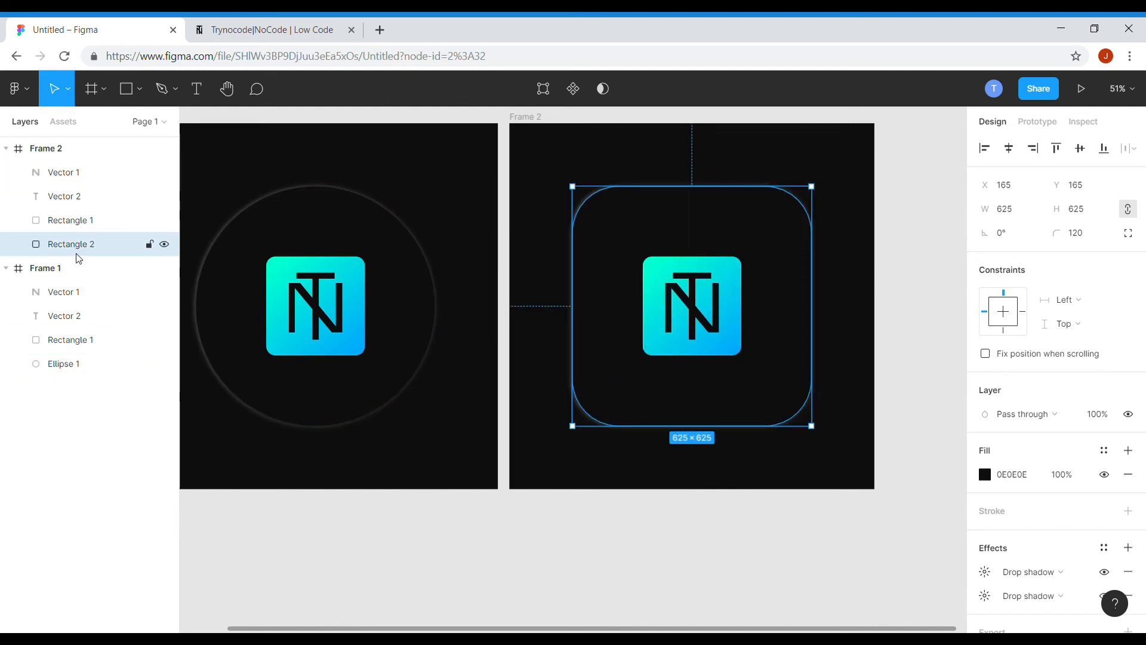
pyautogui.click(705, 582)
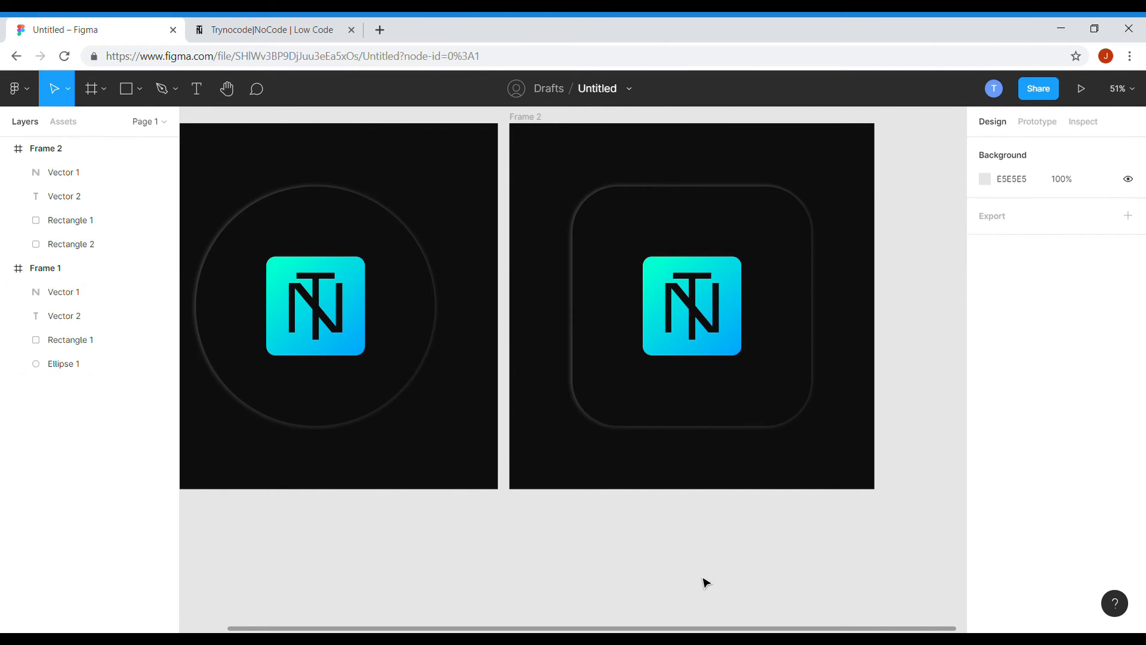
# Change the logo square's first gradient stop to yellow FAFF00.
pyautogui.click(741, 299)
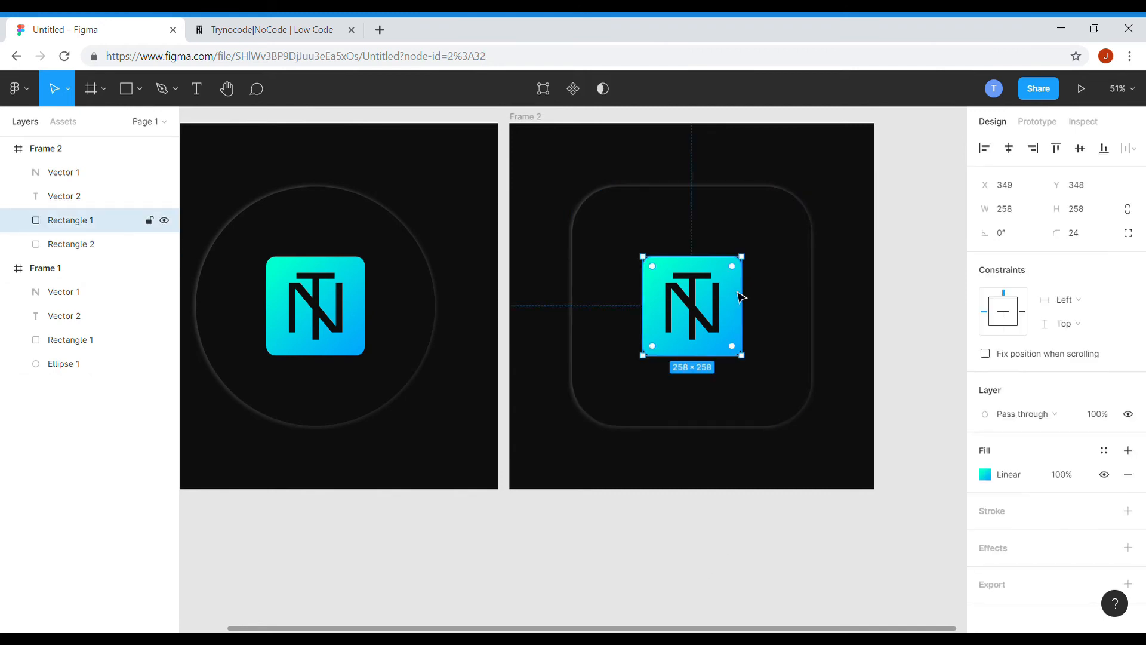
pyautogui.click(984, 475)
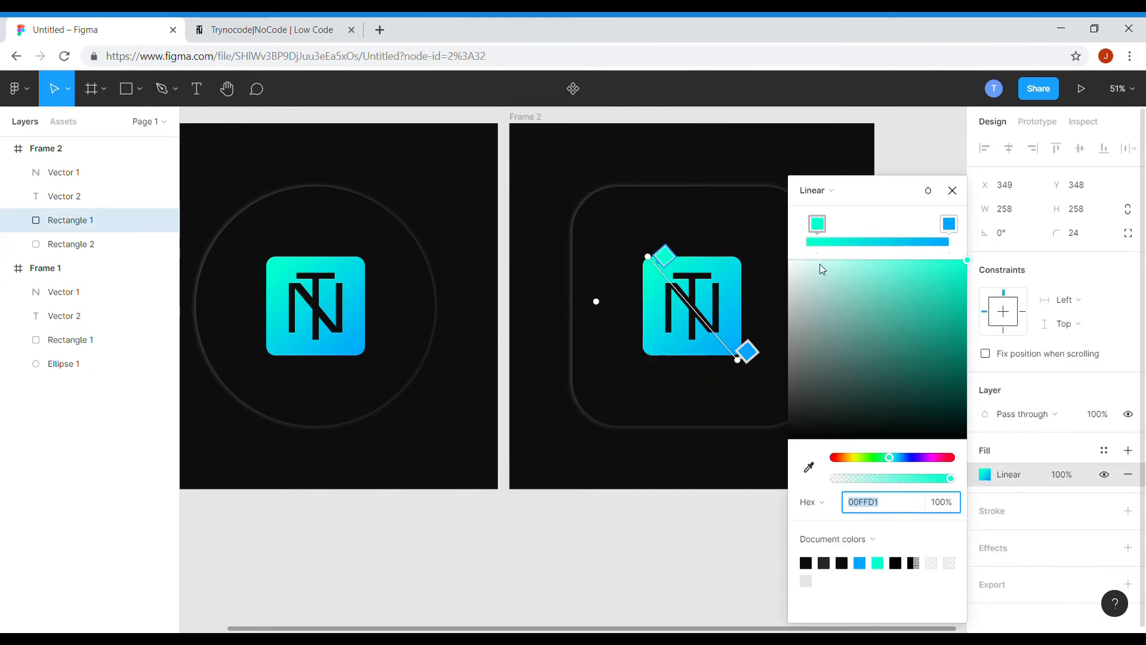
pyautogui.click(820, 226)
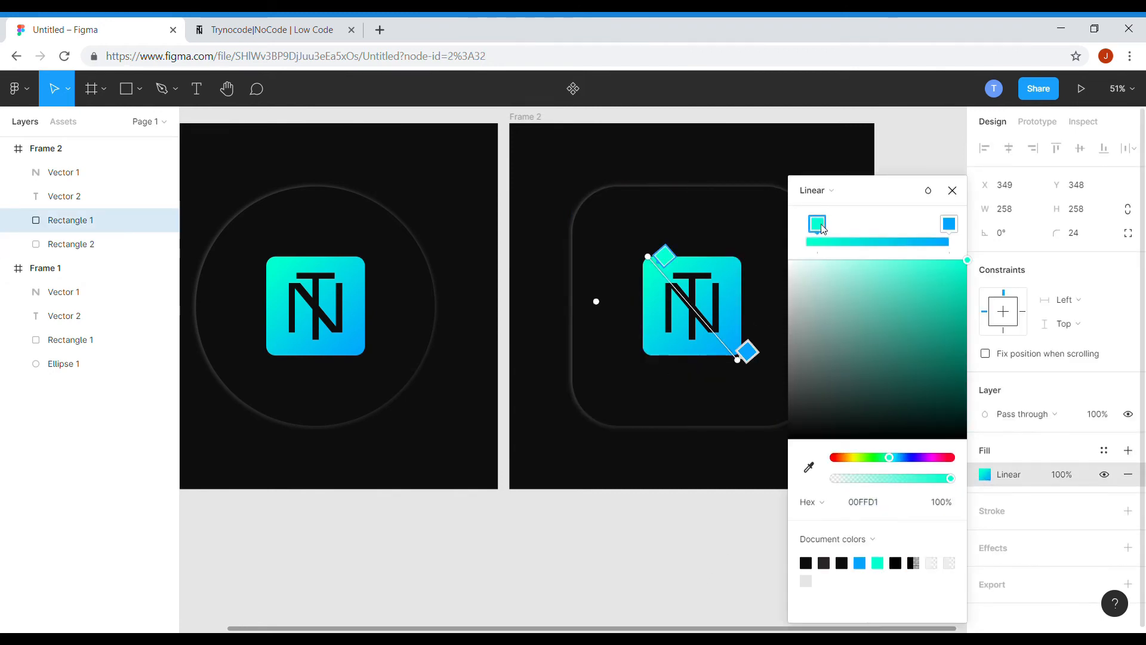
pyautogui.click(857, 458)
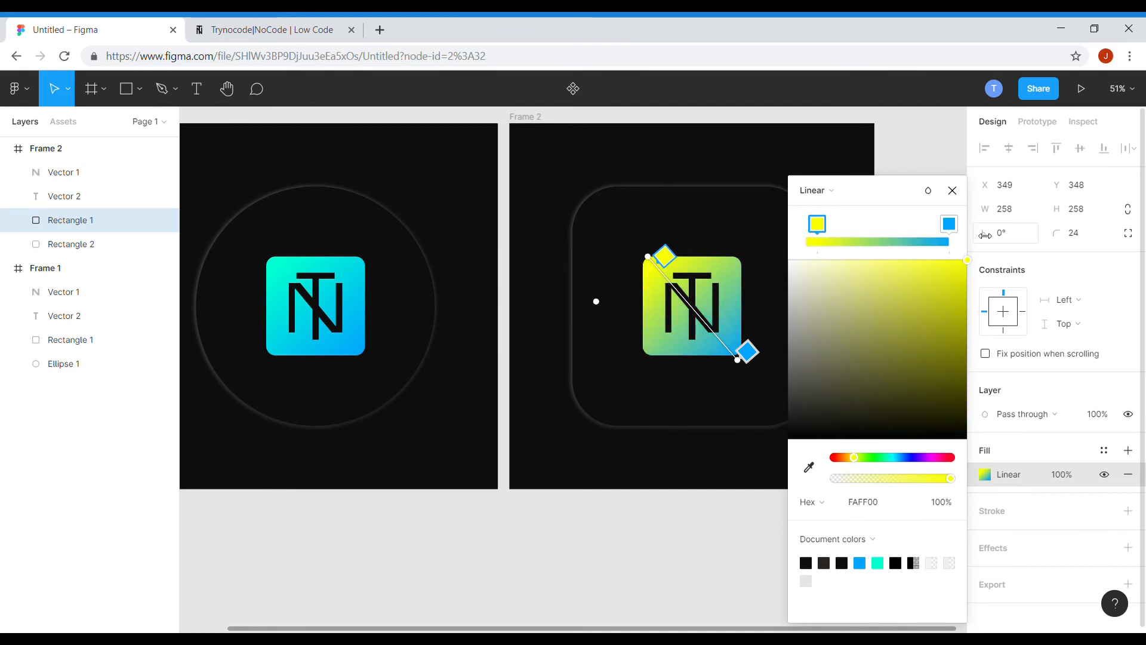
# Set the second gradient stop to red FF0000 and nudge its end handle slightly inward.
pyautogui.click(949, 224)
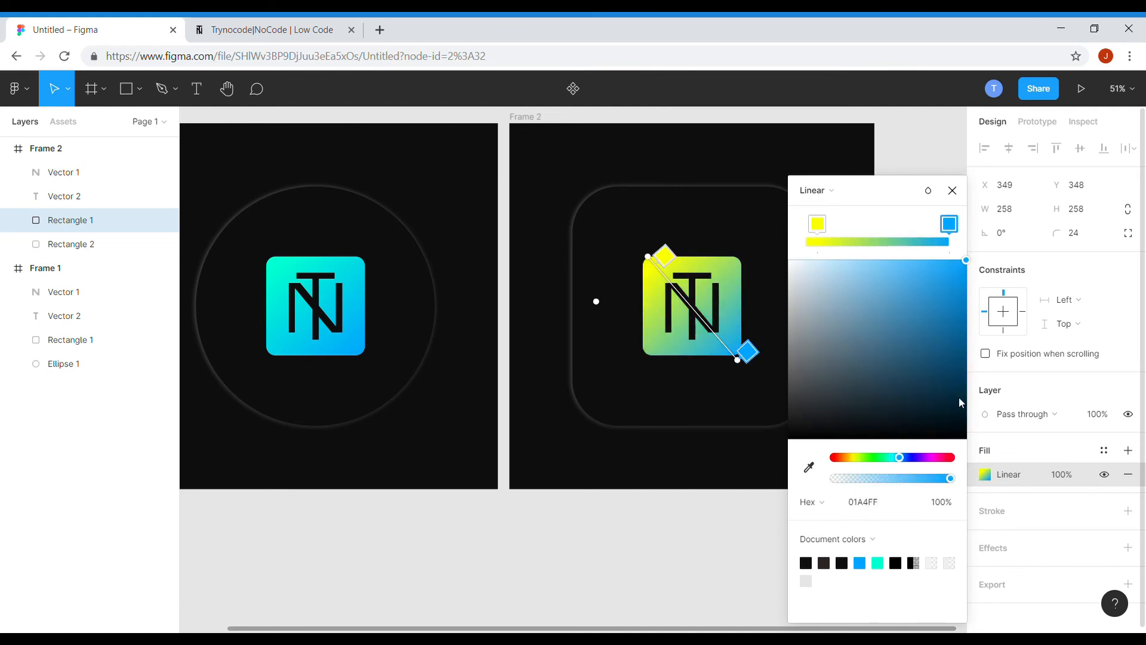
pyautogui.click(951, 459)
pyautogui.moveTo(956, 330); pyautogui.dragTo(972, 229)
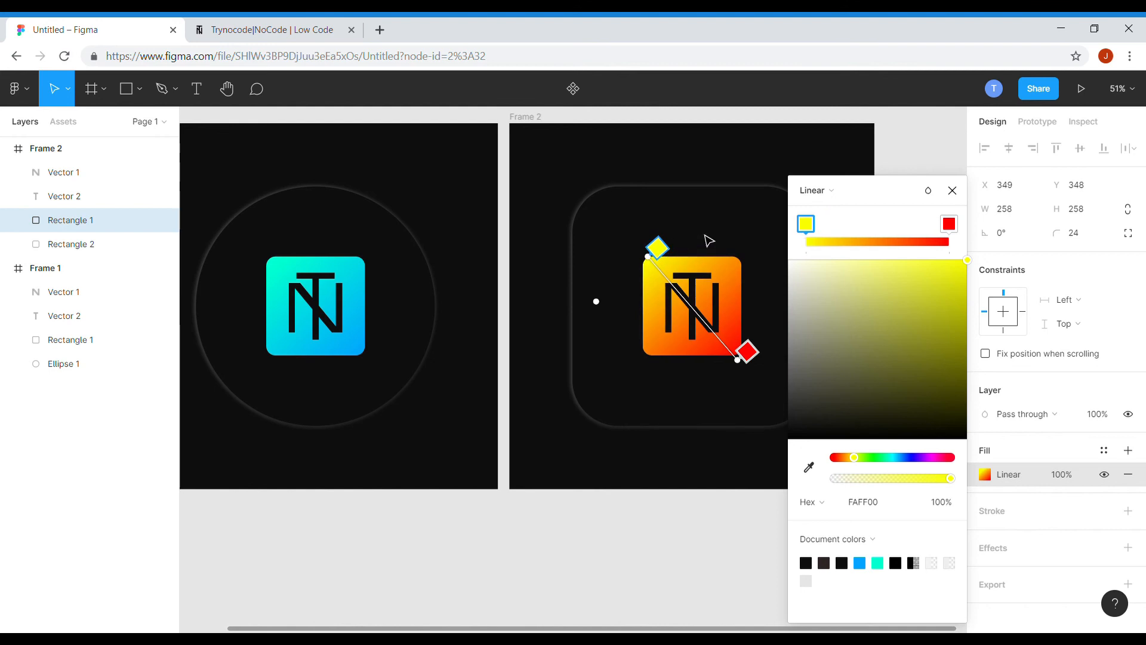
pyautogui.moveTo(756, 356)
pyautogui.mouseDown()
pyautogui.moveTo(745, 345)
pyautogui.moveTo(753, 351)
pyautogui.mouseUp()
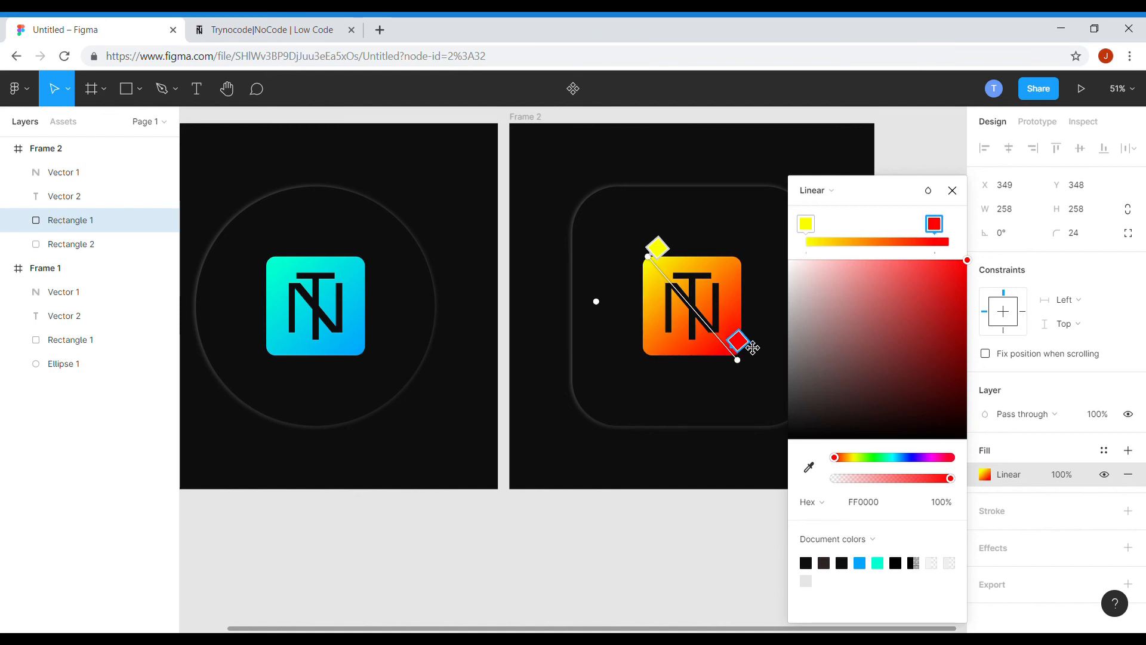
pyautogui.click(952, 190)
pyautogui.click(899, 552)
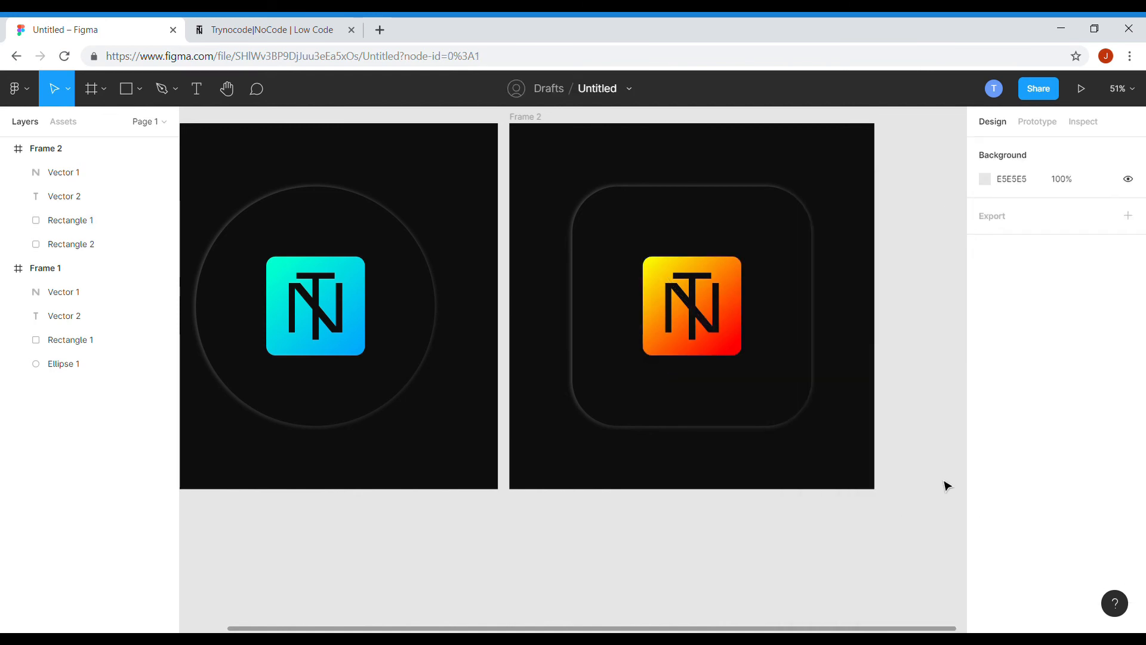
# Link Frame 1's circle to Frame 2 with a click prototype interaction.
pyautogui.click(1041, 123)
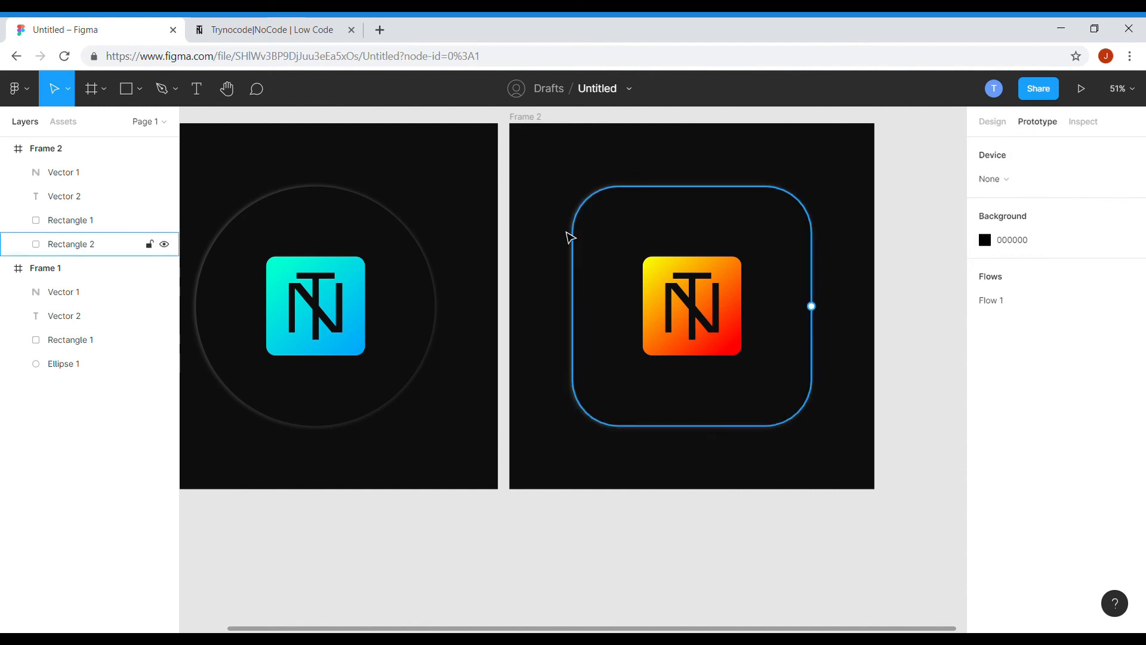
pyautogui.scroll(-1, 684, 348)
pyautogui.scroll(-1, 310, 221)
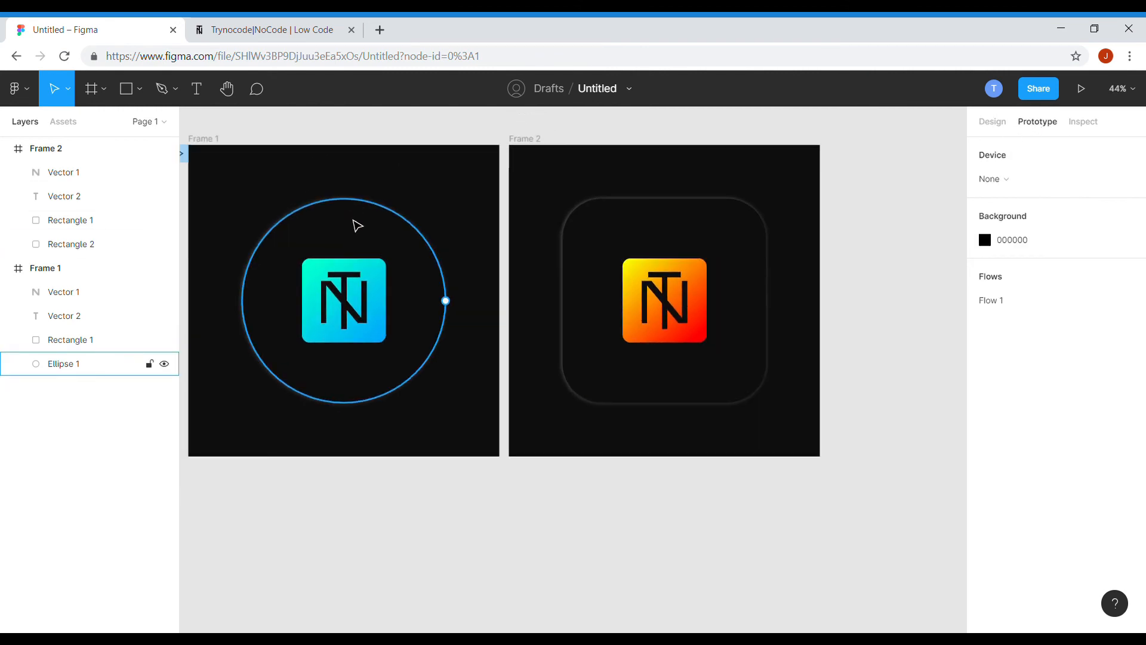
pyautogui.click(414, 260)
pyautogui.moveTo(446, 300); pyautogui.dragTo(572, 312)
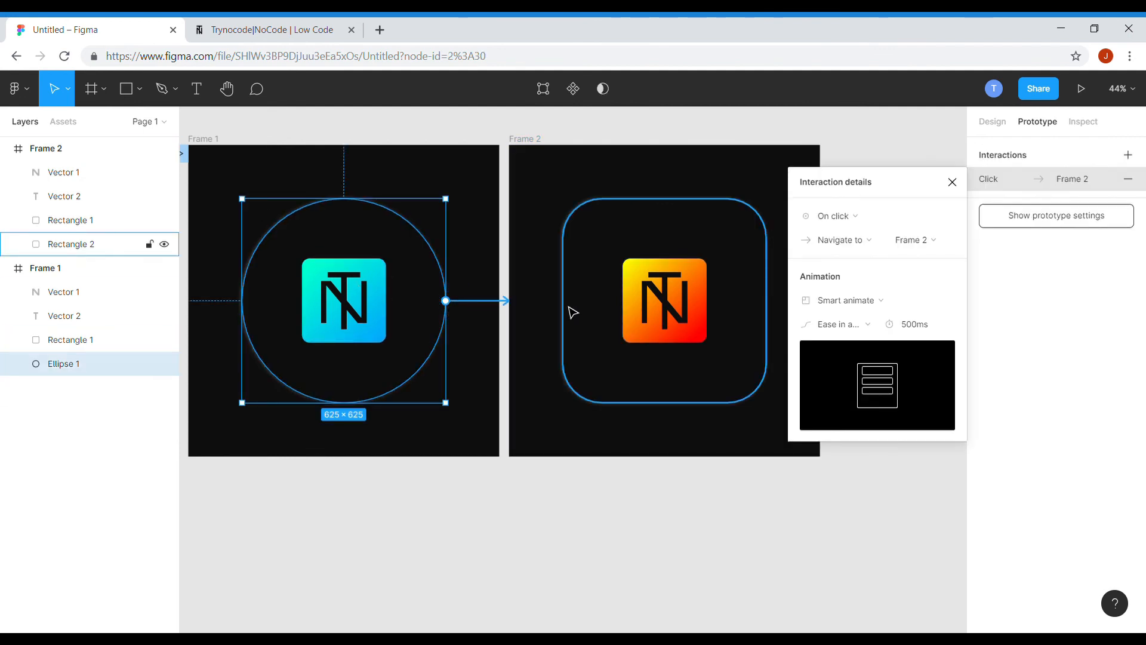
# Change the circle's interaction trigger to While hovering, keeping Smart animate with Ease in and out over 500ms.
pyautogui.click(880, 216)
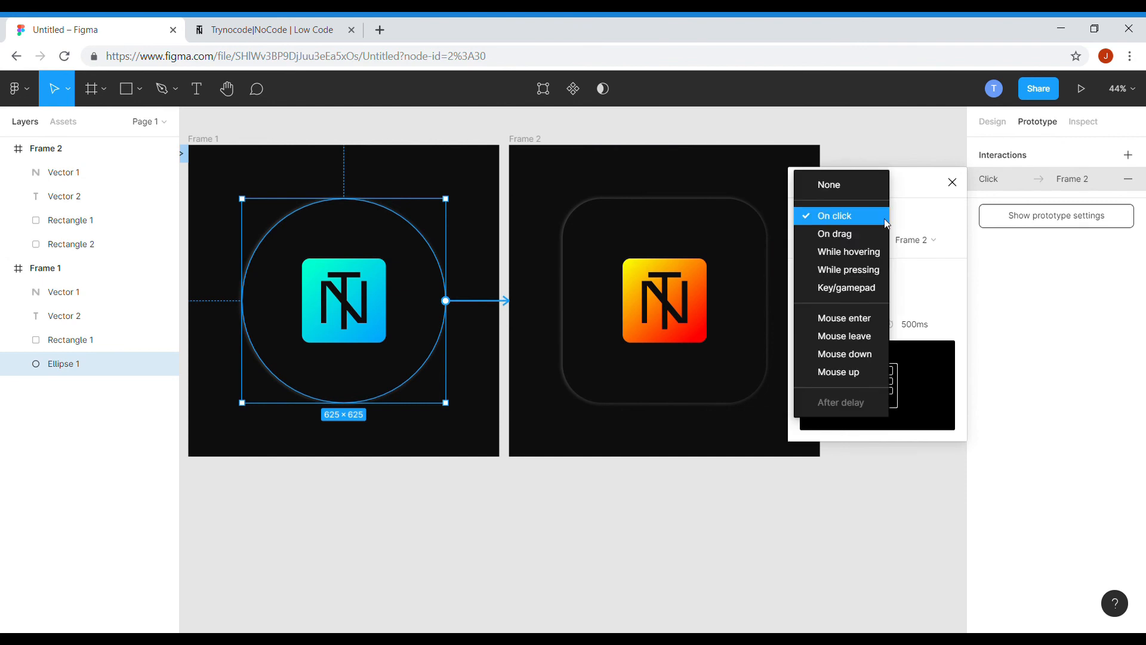
pyautogui.click(866, 253)
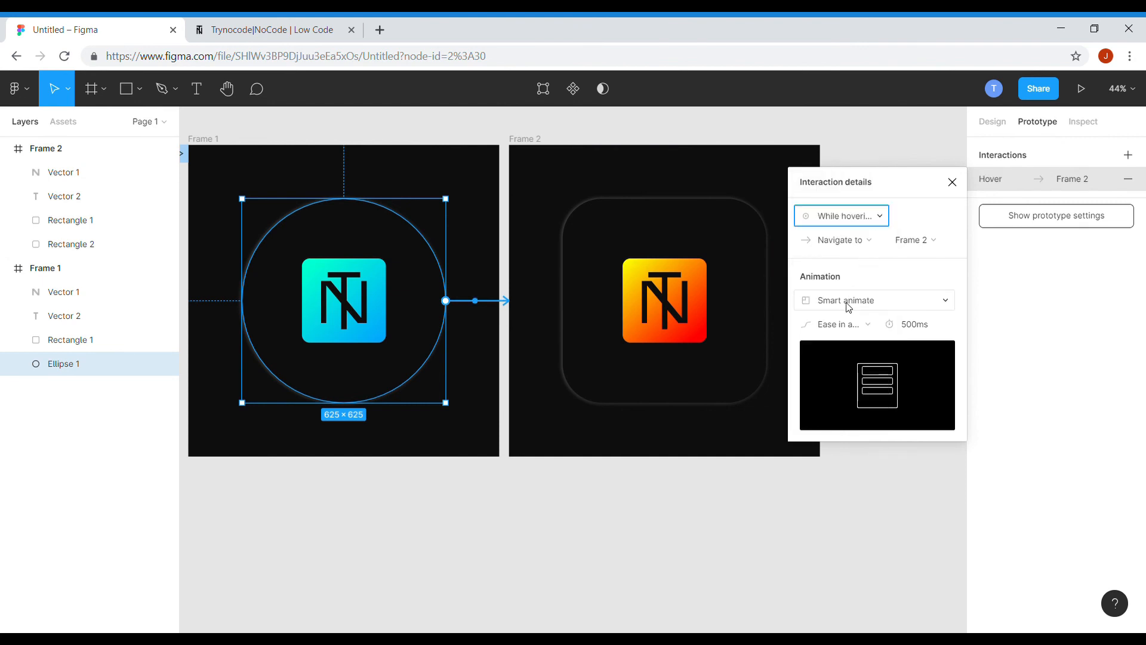
pyautogui.click(847, 302)
pyautogui.click(847, 300)
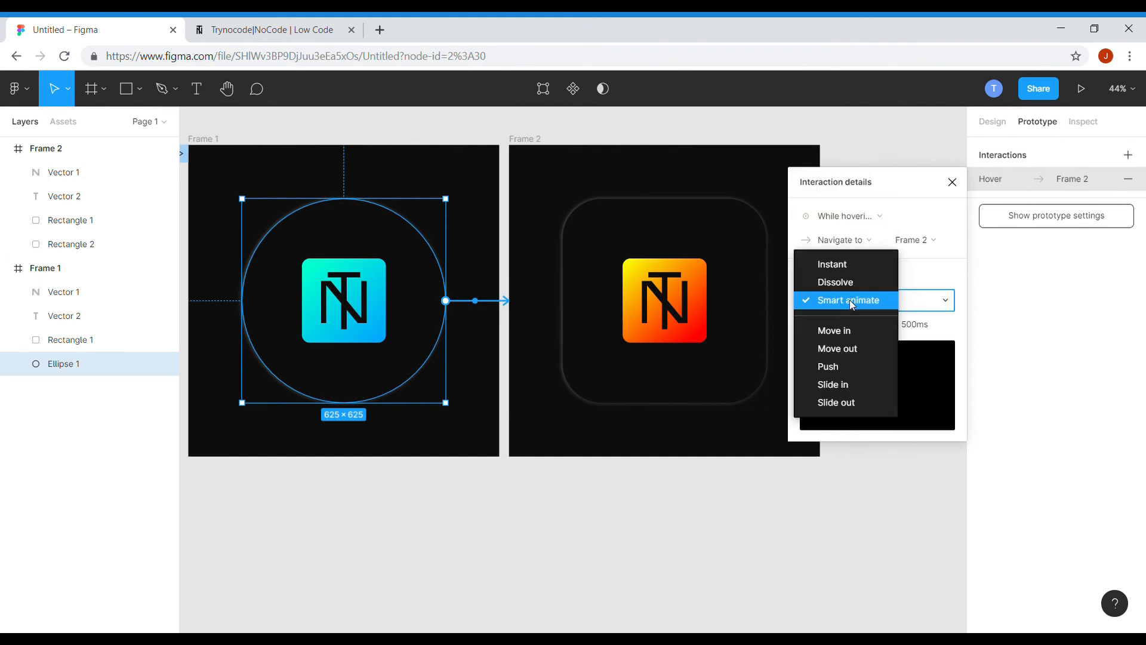
pyautogui.click(863, 326)
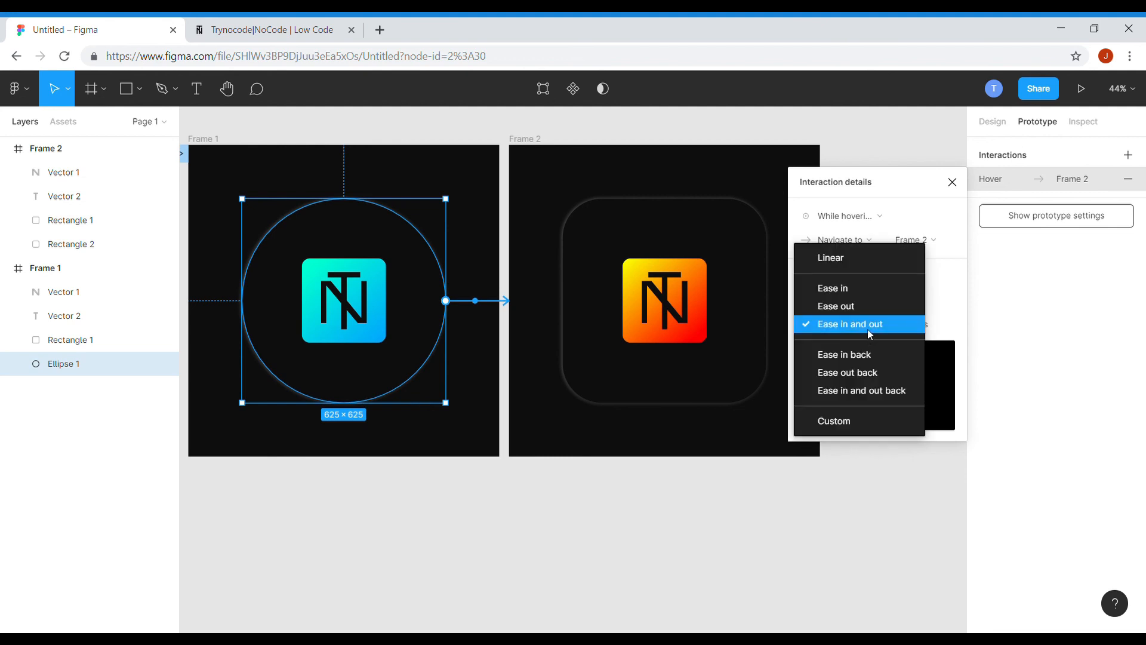
pyautogui.click(869, 332)
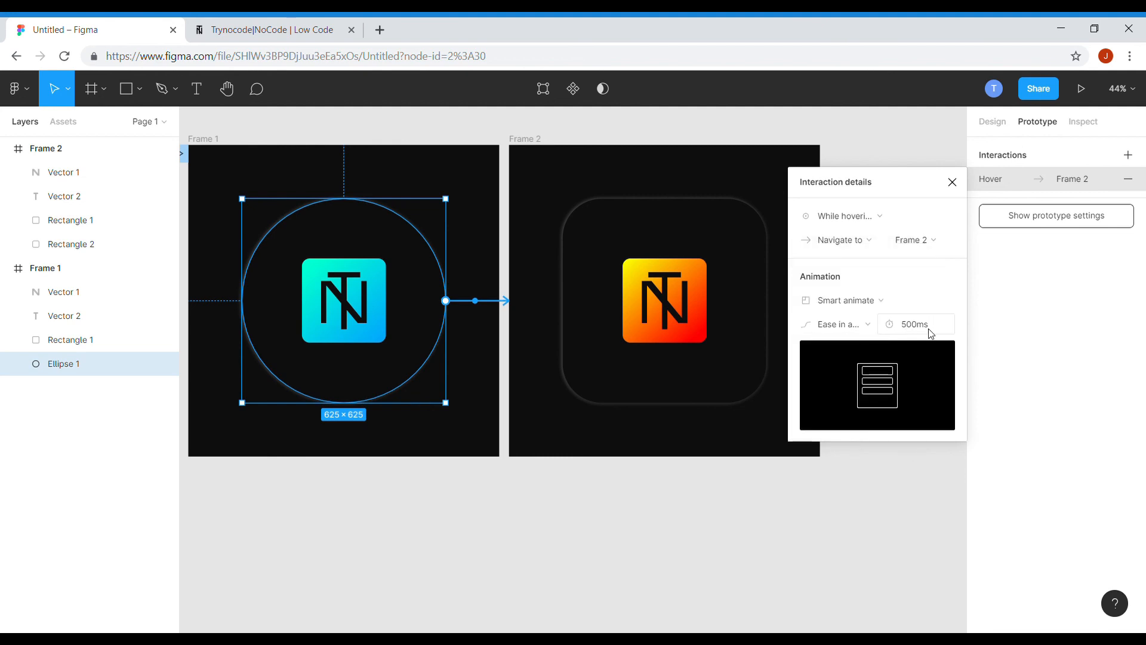
pyautogui.click(938, 483)
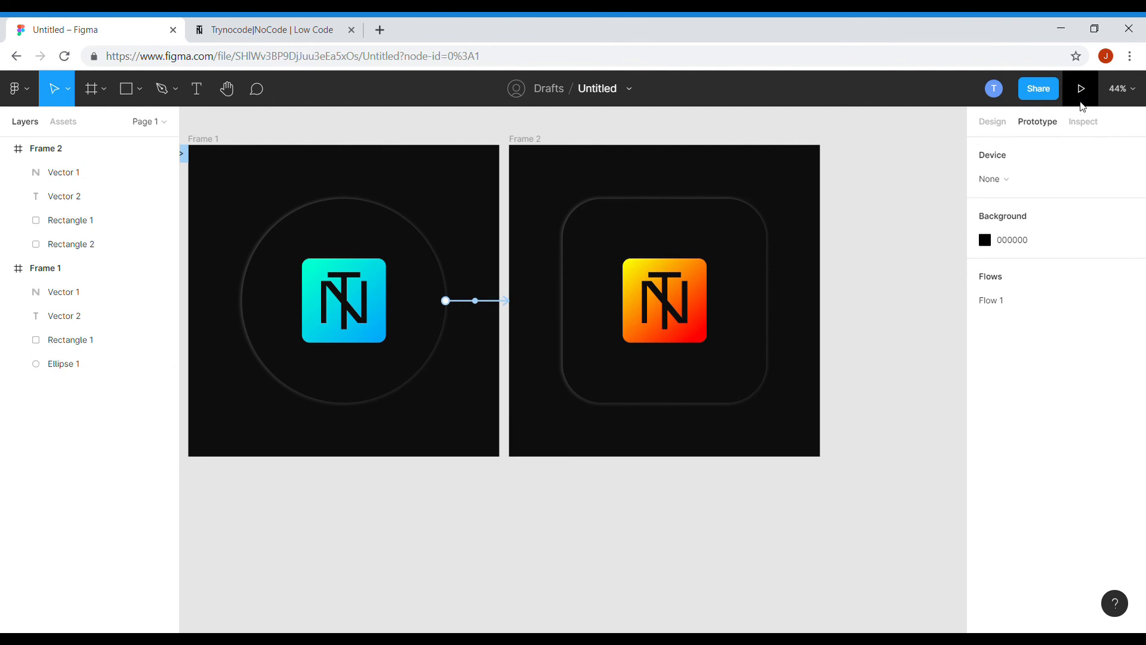
# Present the prototype to preview the hover transition.
pyautogui.click(1081, 88)
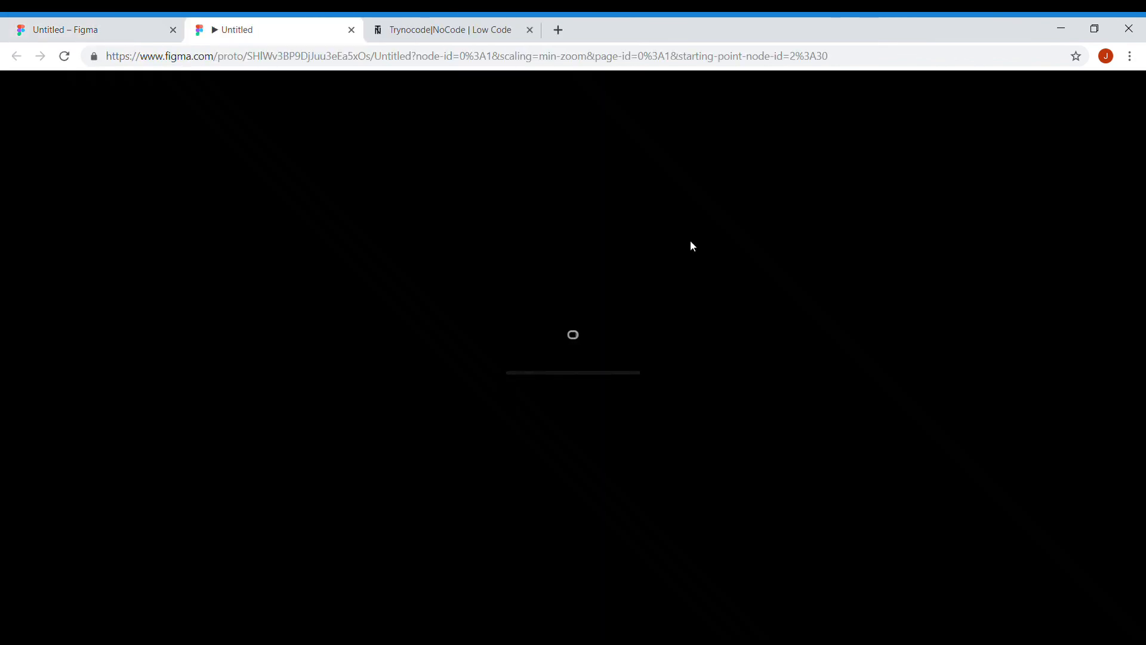